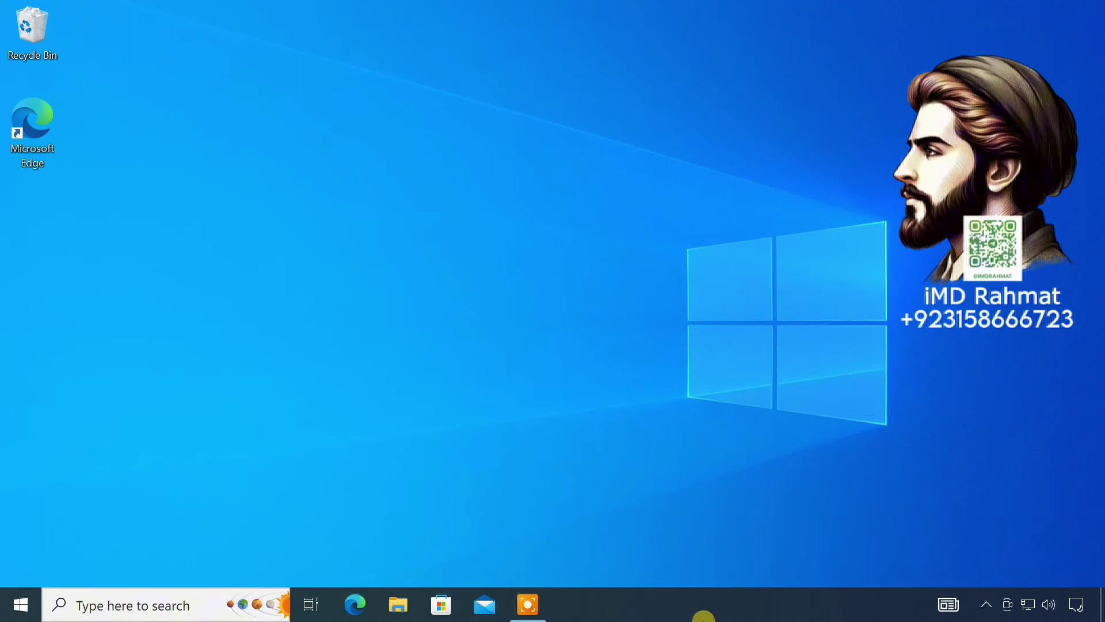
Confirm in Task Manager's CPU Performance view that virtualization is Enabled, then close it
right_click(677, 596)
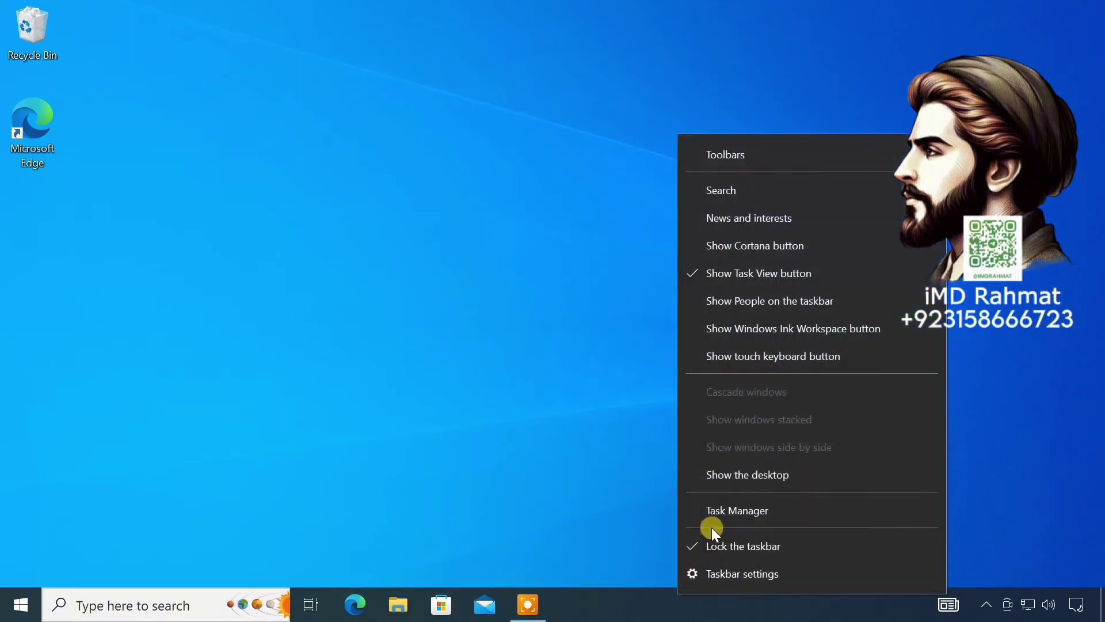
left_click(713, 510)
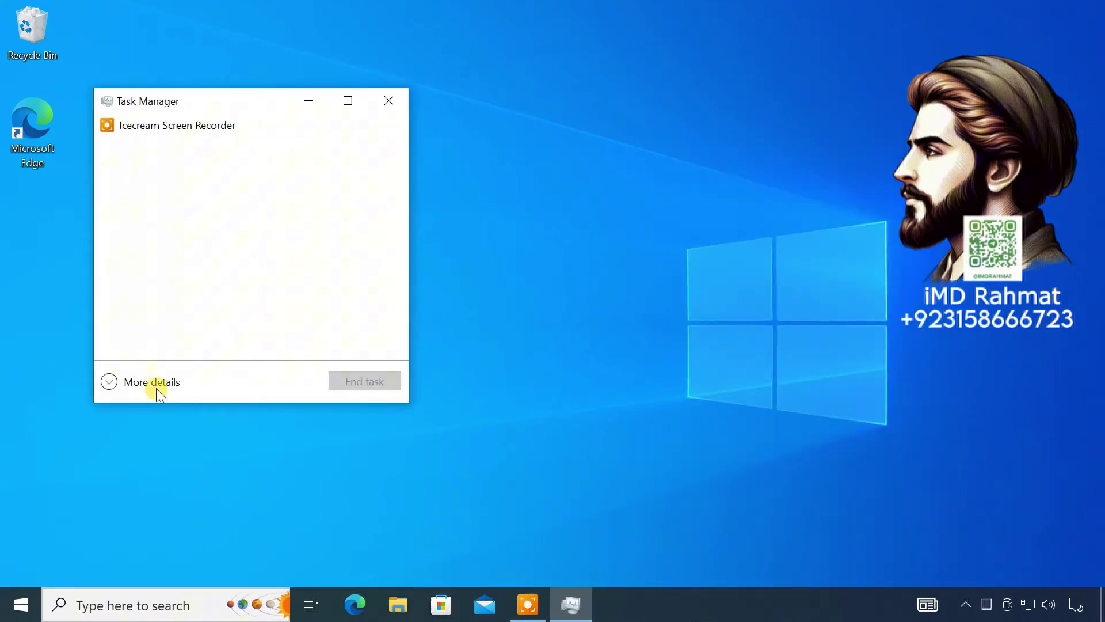
left_click(154, 383)
left_click(180, 147)
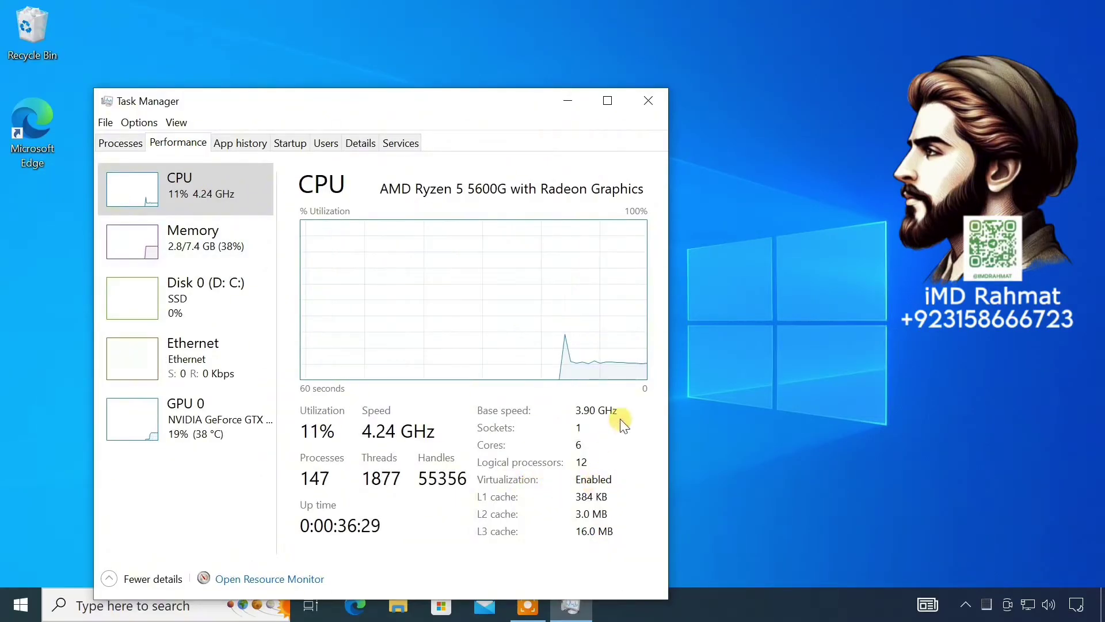
left_click(666, 104)
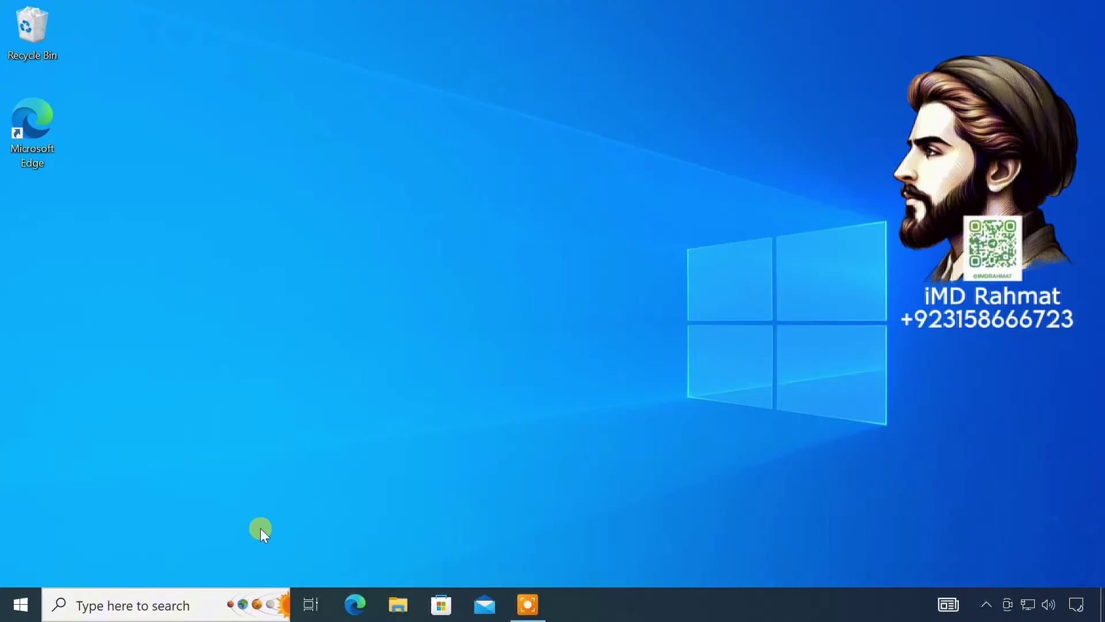
Turn on Virtual Machine Platform in 'Turn Windows features on or off' and apply it
left_click(158, 603)
type("windows features")
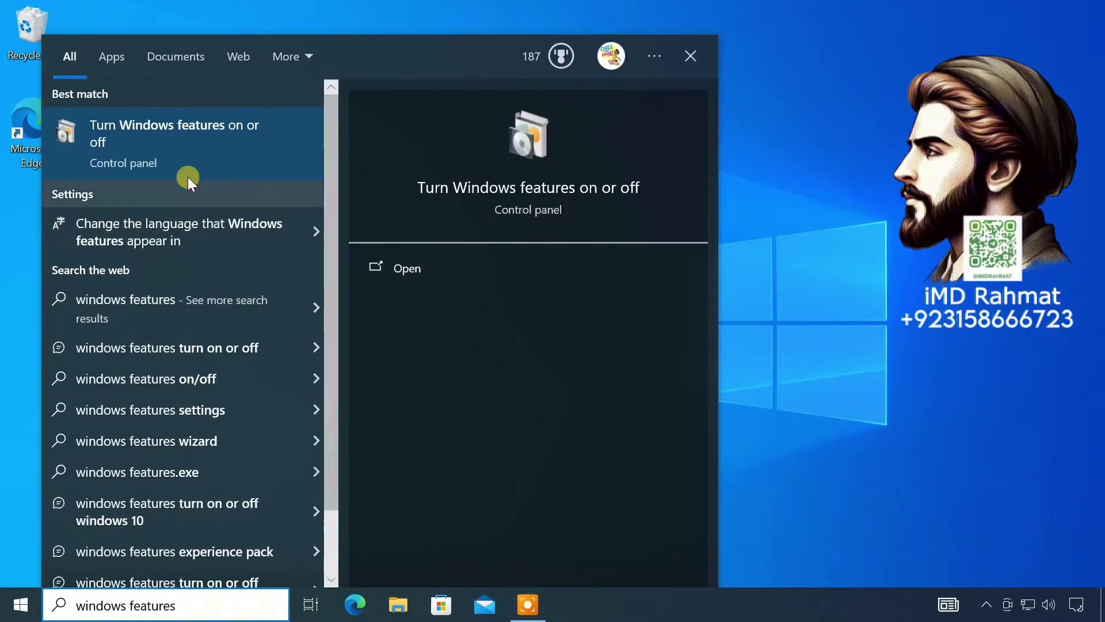
left_click(188, 144)
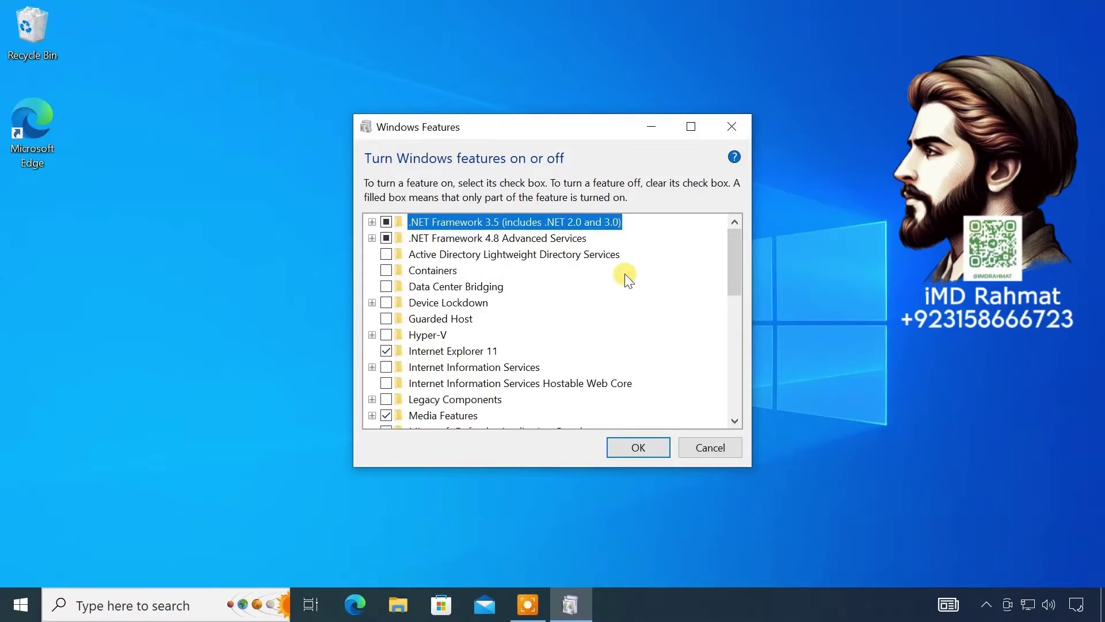
left_click_drag(734, 261, 745, 384)
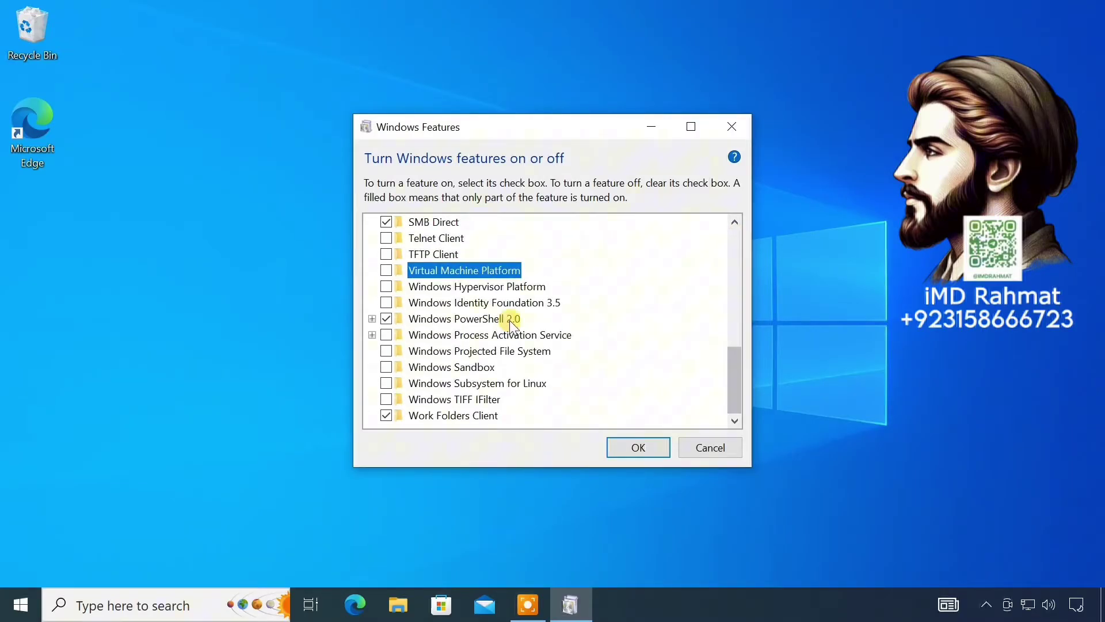
left_click(386, 270)
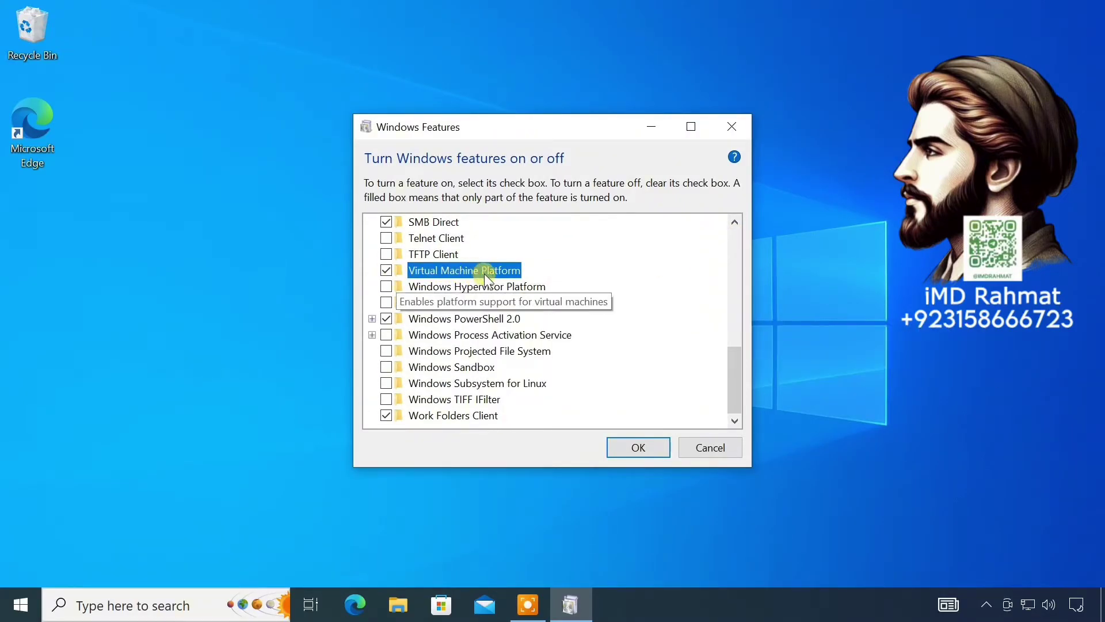
left_click(645, 448)
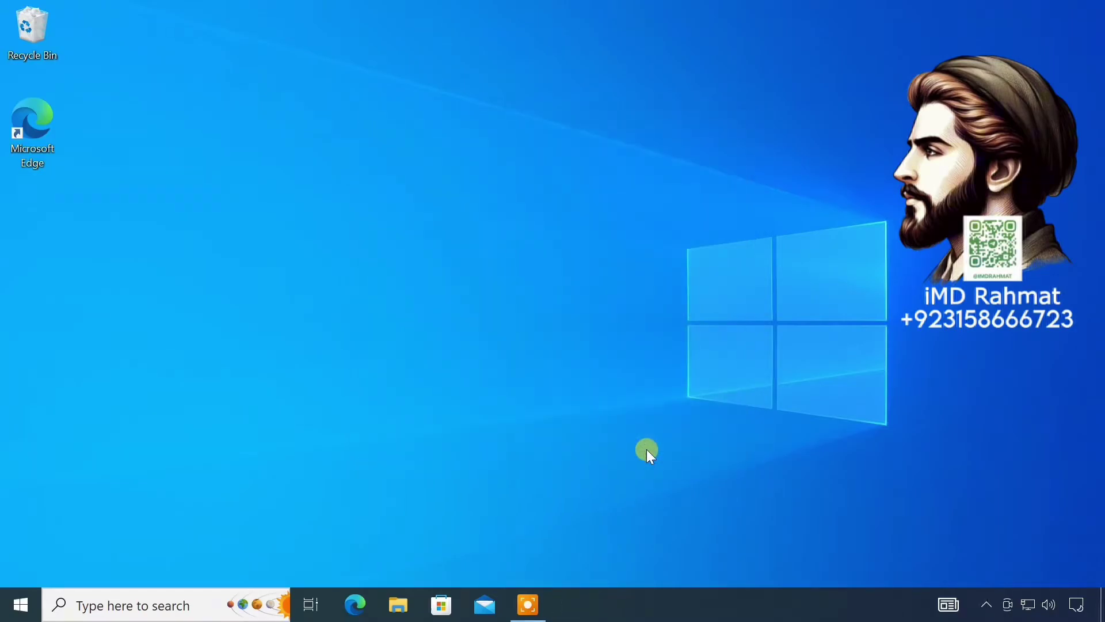
Restart the computer from the Start menu's Power options
left_click(21, 605)
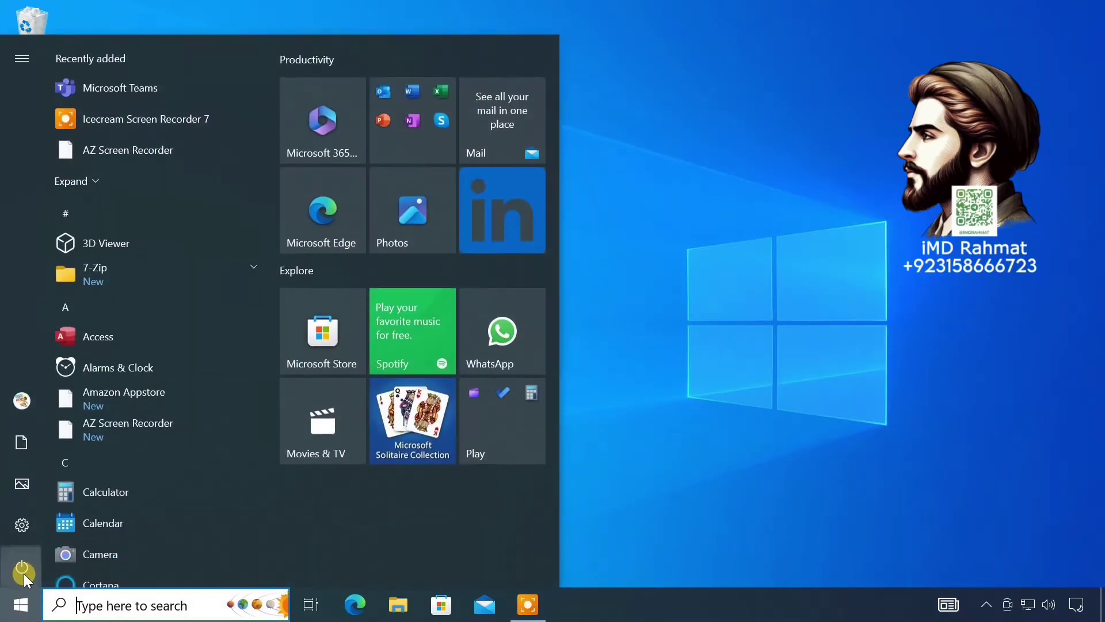
left_click(23, 571)
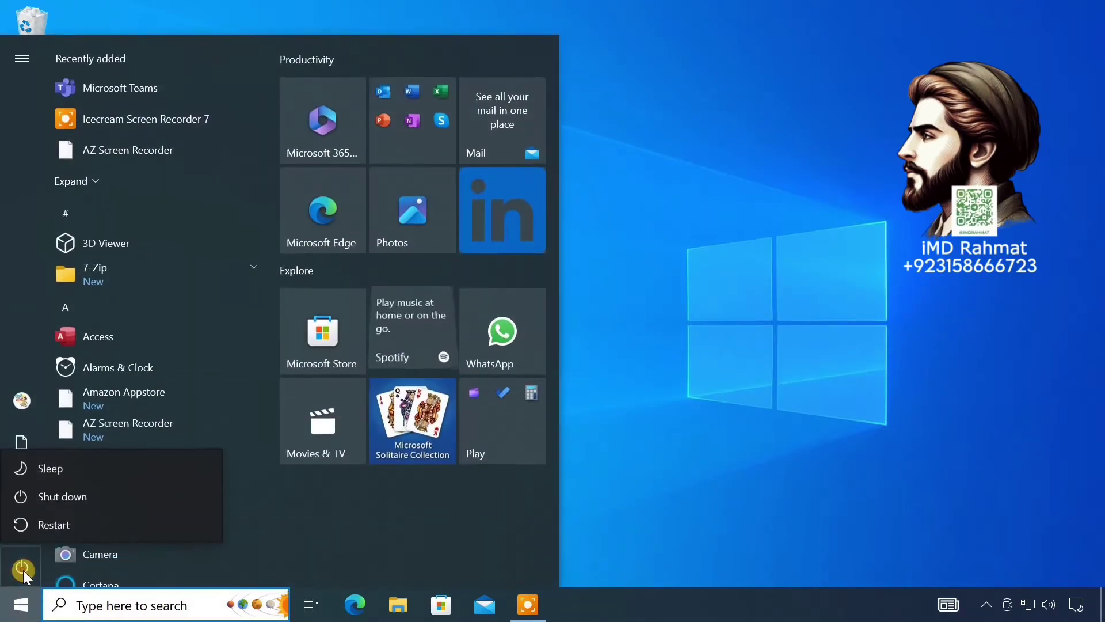
left_click(86, 524)
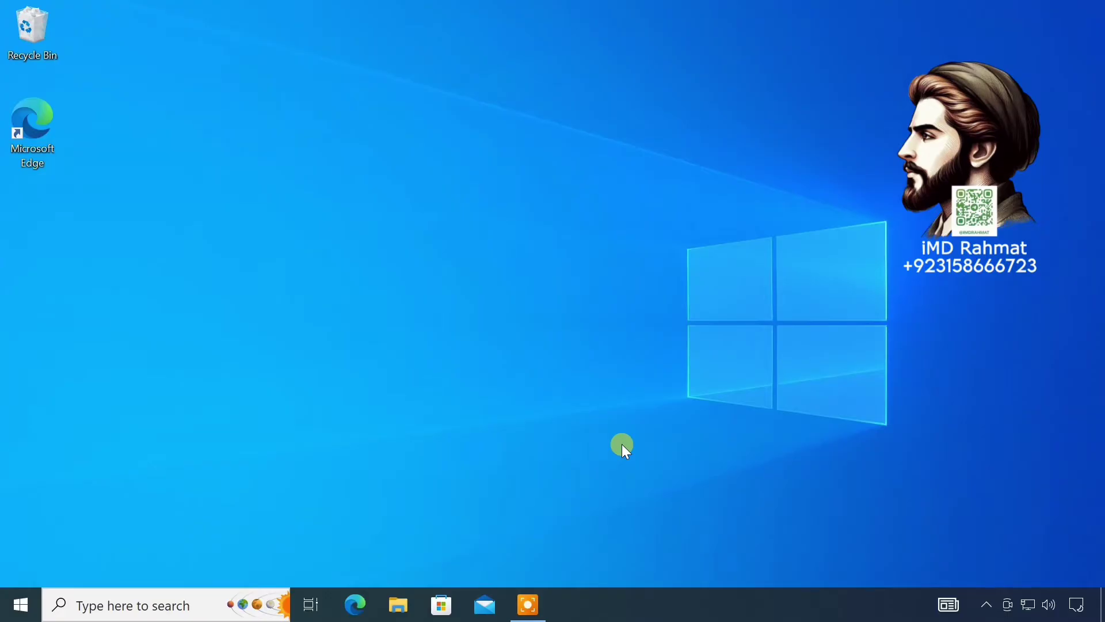
Search 'wsa github' and open the MustardChef/WSABuilds Windows 10 x64 stable release
left_click(355, 605)
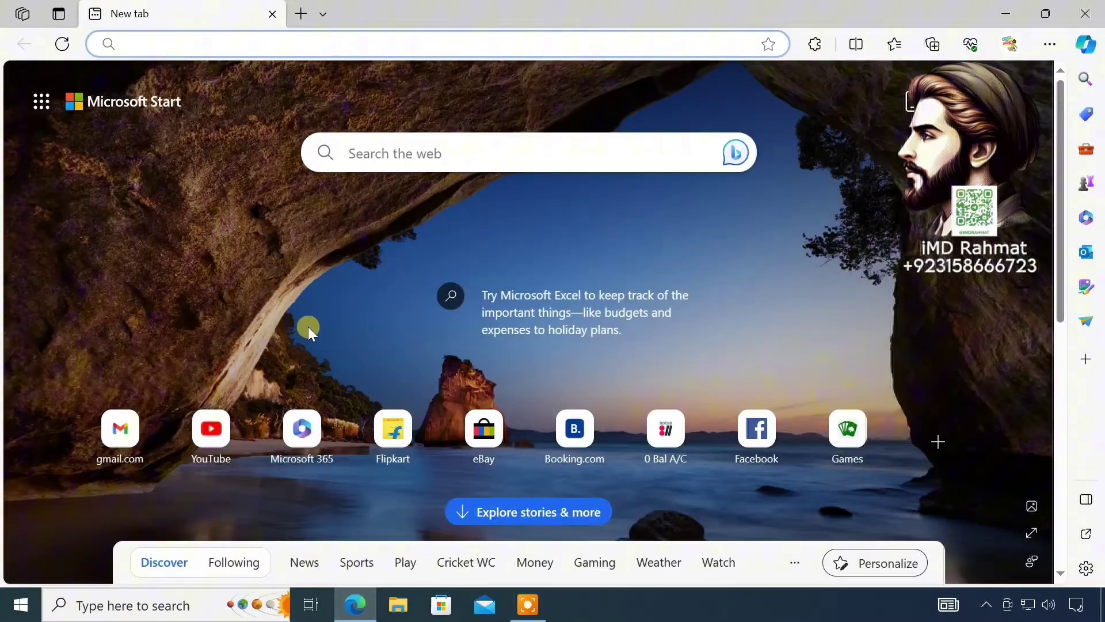
type("wsa github")
key("Return")
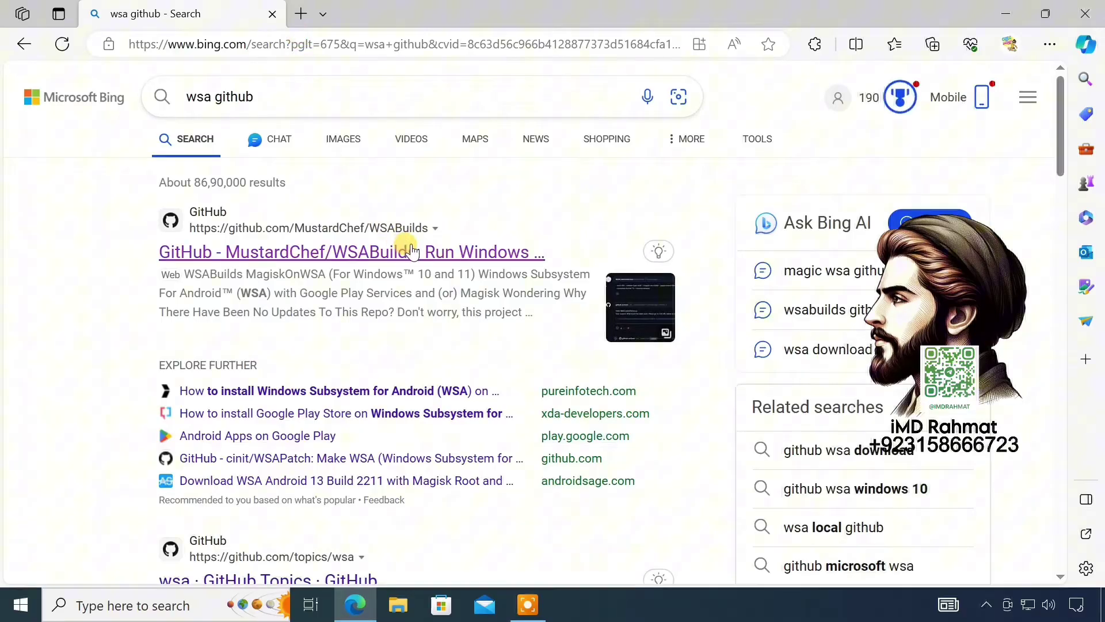
left_click(412, 247)
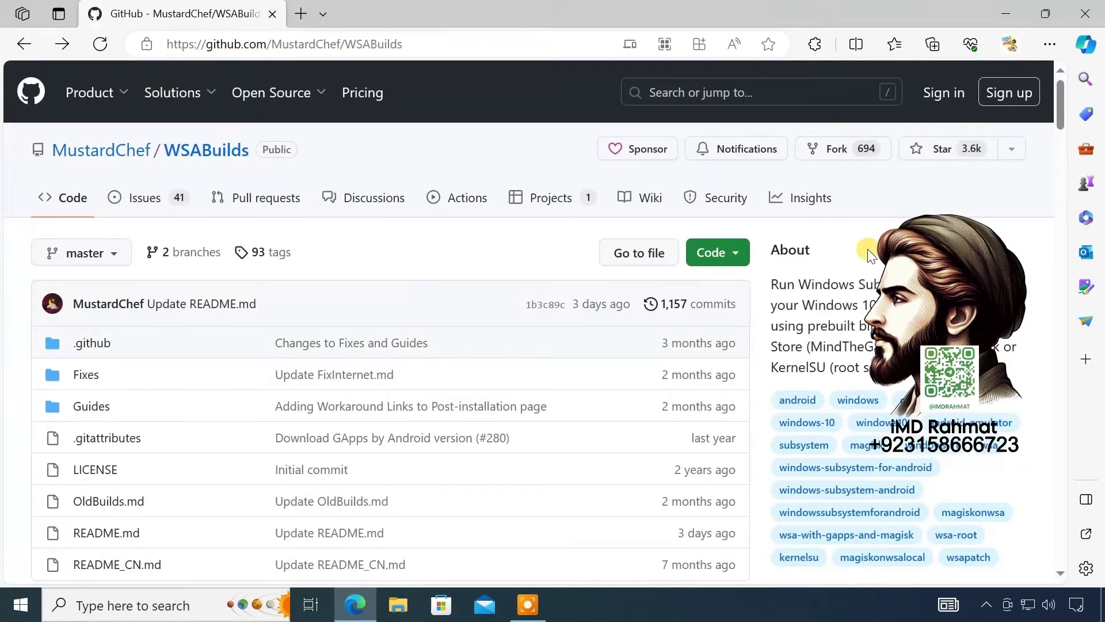
scroll(872, 254, "down", 20)
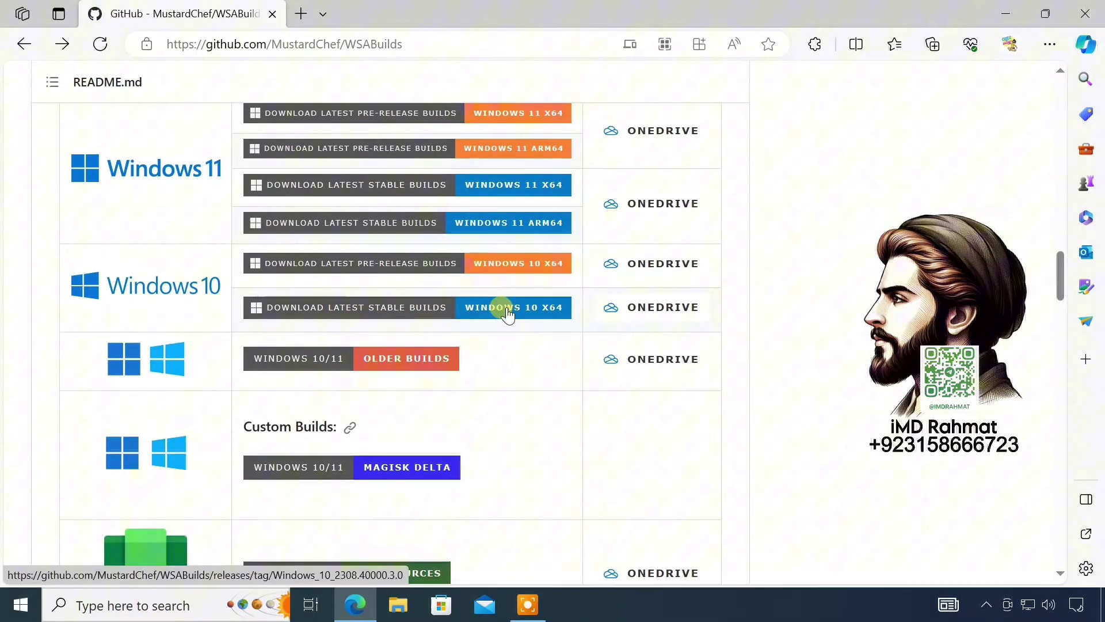
left_click(517, 314)
Download the 682 MB MindTheGapps-13.0 Windows_10.7z archive with IDM, then close Edge
scroll(517, 314, "down", 15)
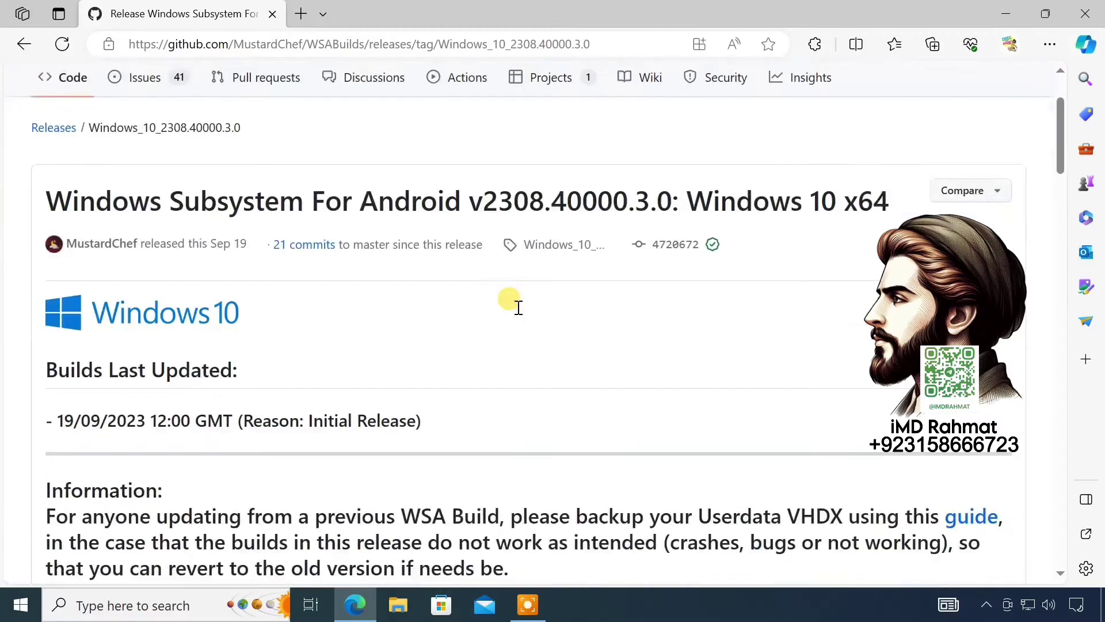
scroll(517, 313, "down", 15)
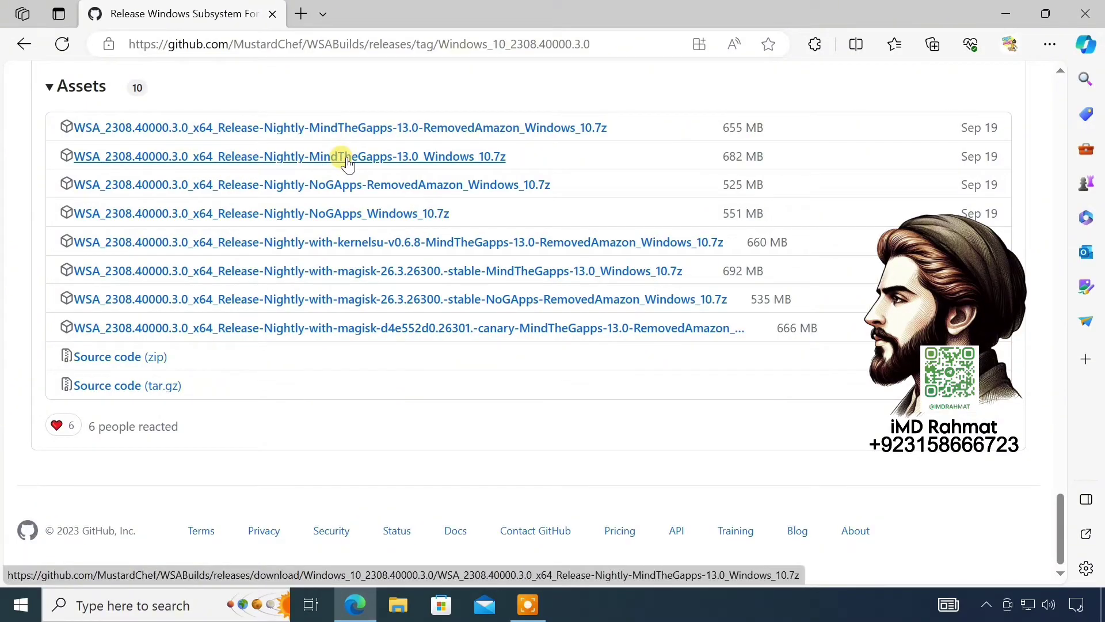
left_click(347, 163)
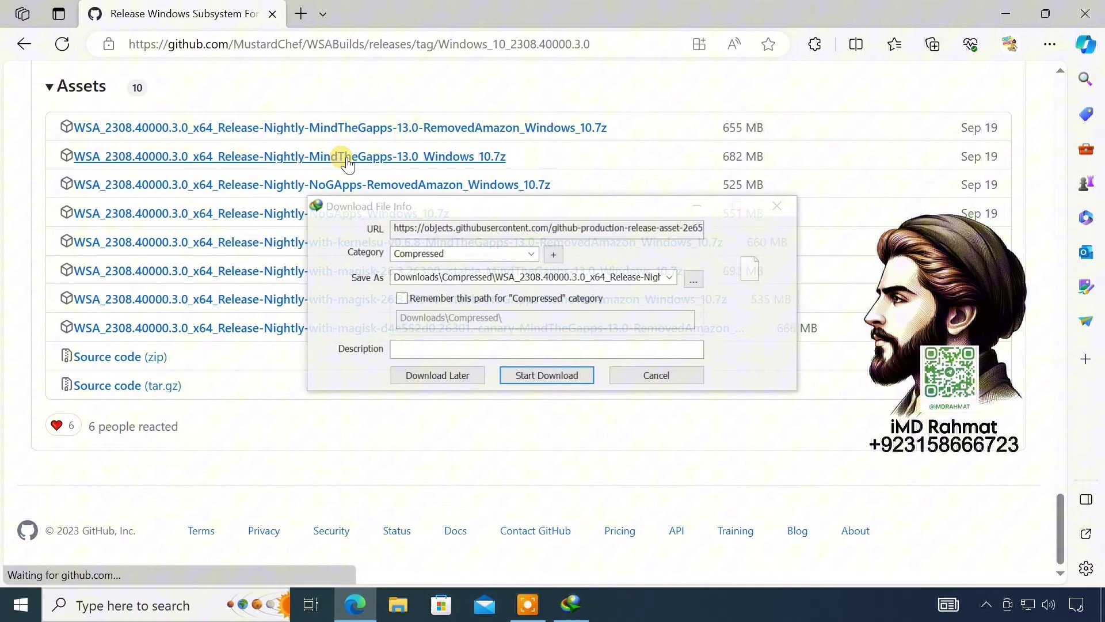
left_click(577, 375)
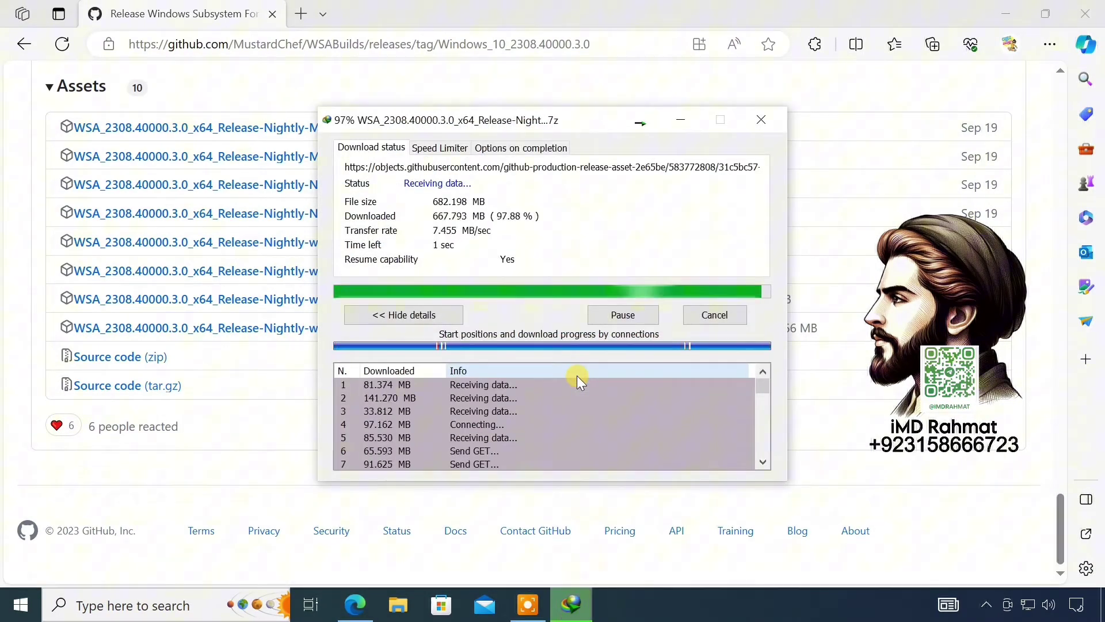
left_click(1086, 13)
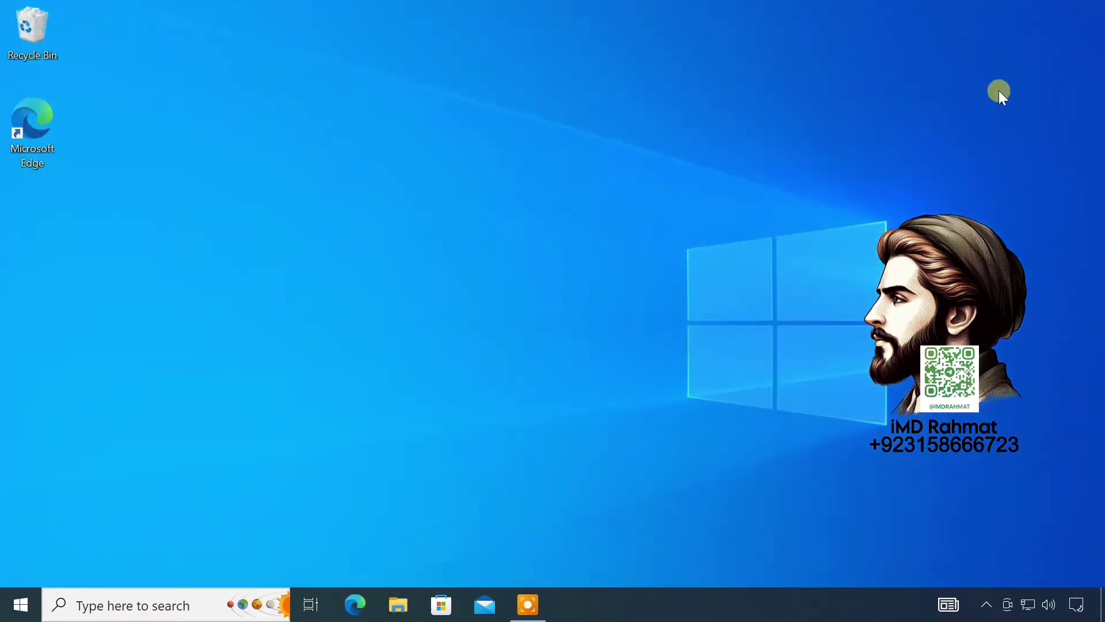
Extract the downloaded WSA archive from Downloads\Compressed into its own folder
left_click(397, 604)
left_click(344, 184)
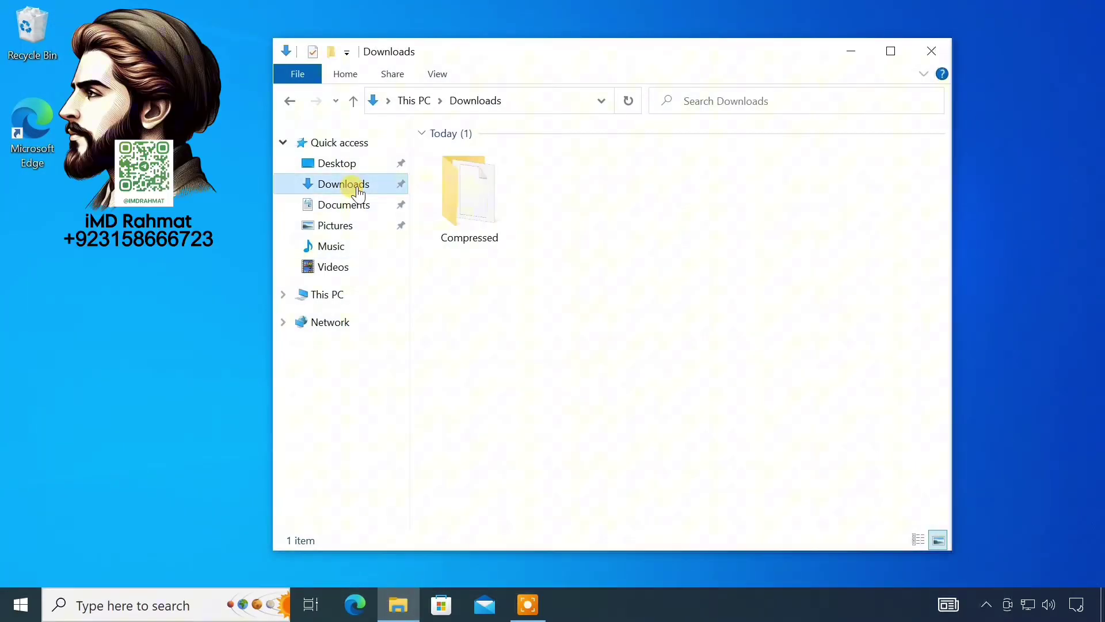
double_click(470, 197)
right_click(470, 197)
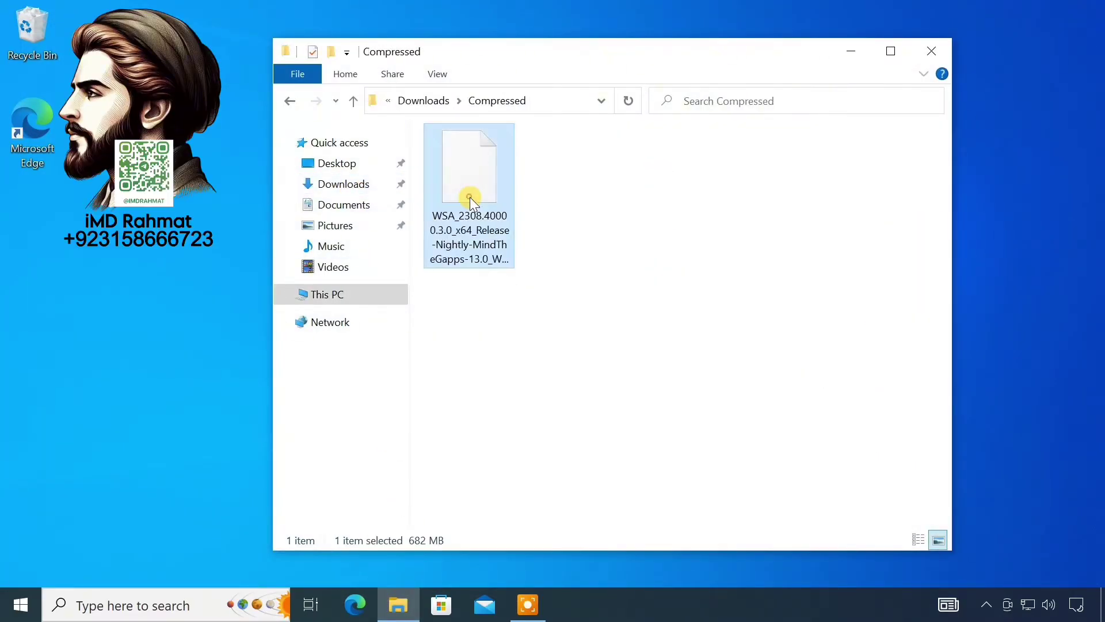
mouse_move(531, 245)
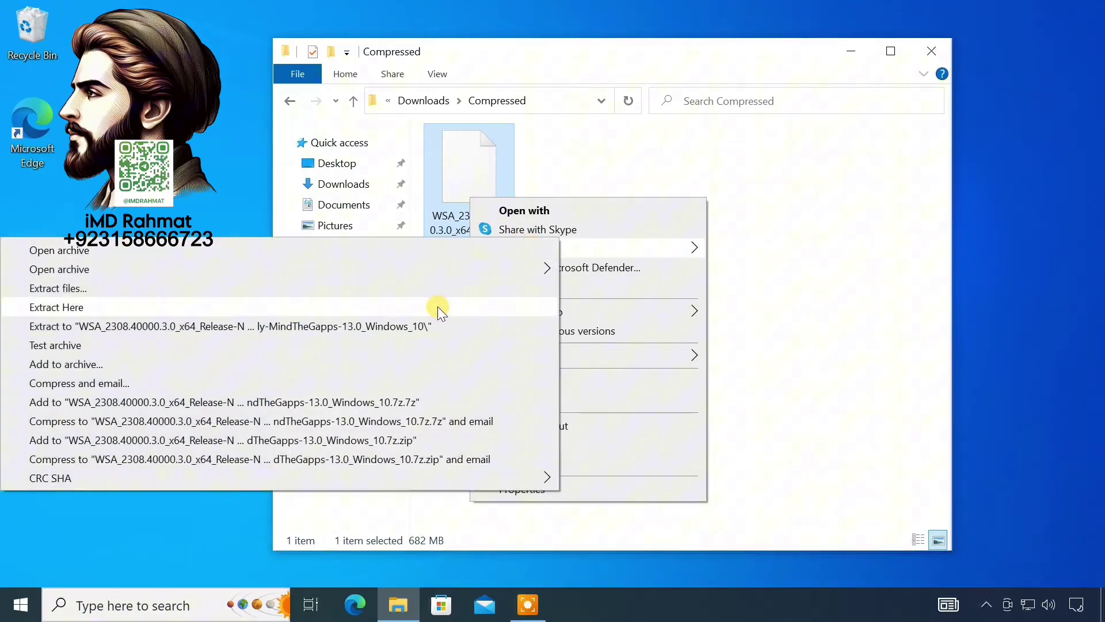
left_click(427, 323)
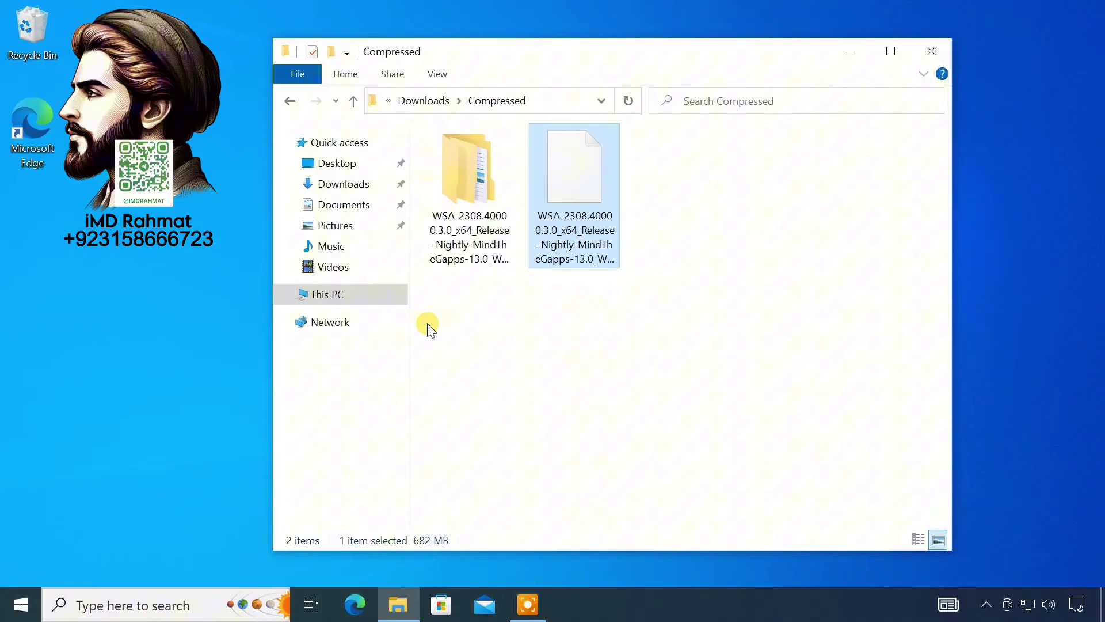
Run Run.bat inside the extracted WSA_2308.40000.3.0_x64 folder to install the subsystem
double_click(471, 221)
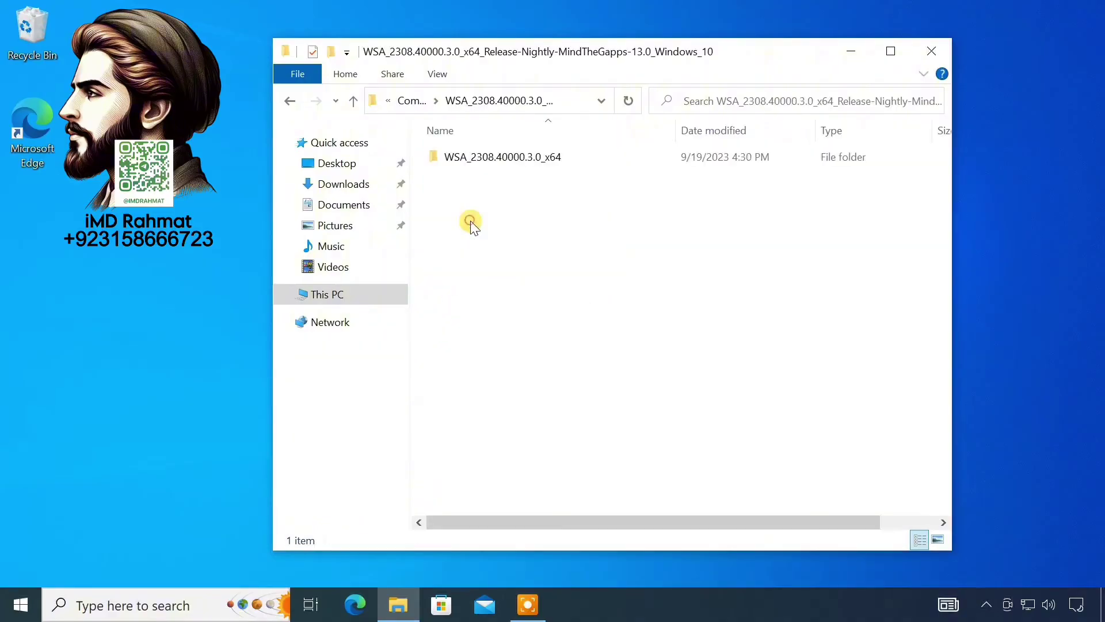
double_click(482, 162)
left_click_drag(941, 227, 959, 420)
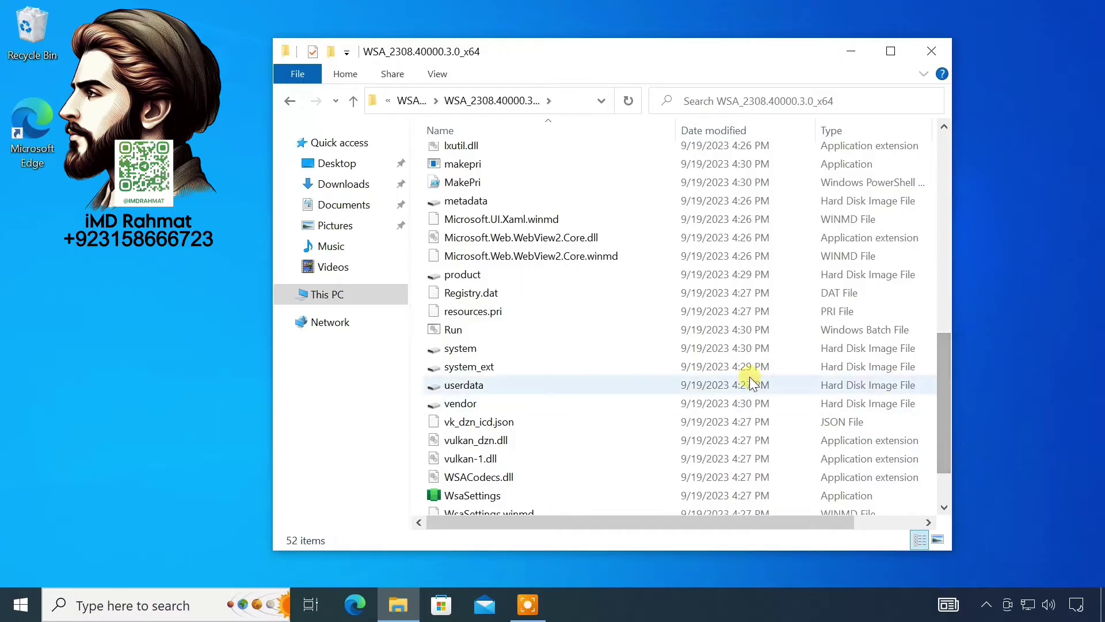
left_click(498, 330)
double_click(499, 330)
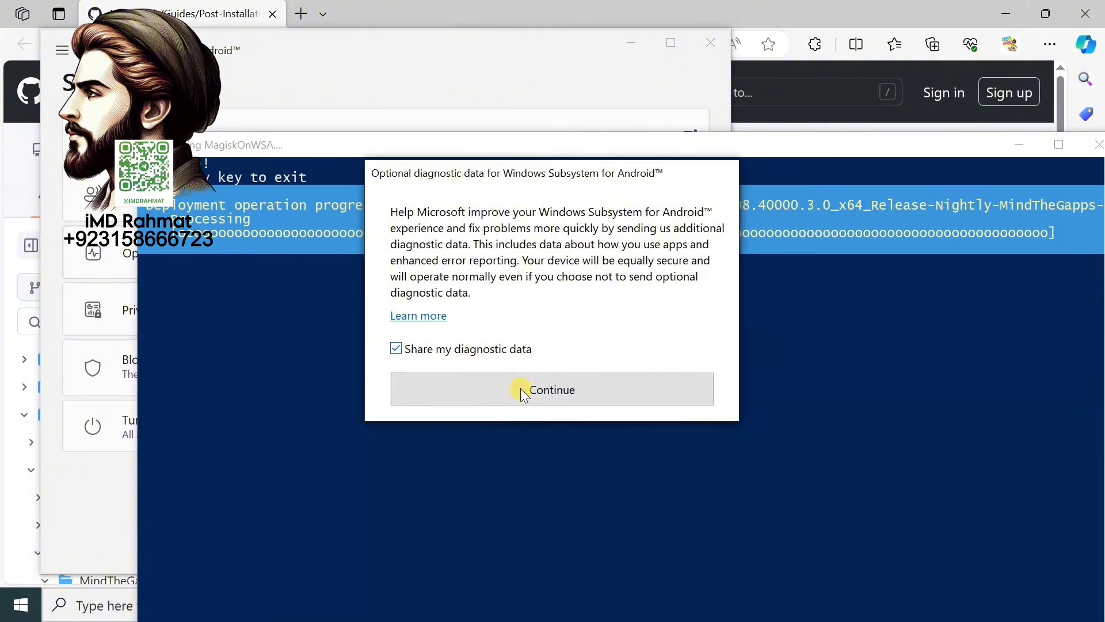
Continue through WSA's first-launch prompts, close WSA Settings, and enable diagnostic data sharing
left_click(546, 399)
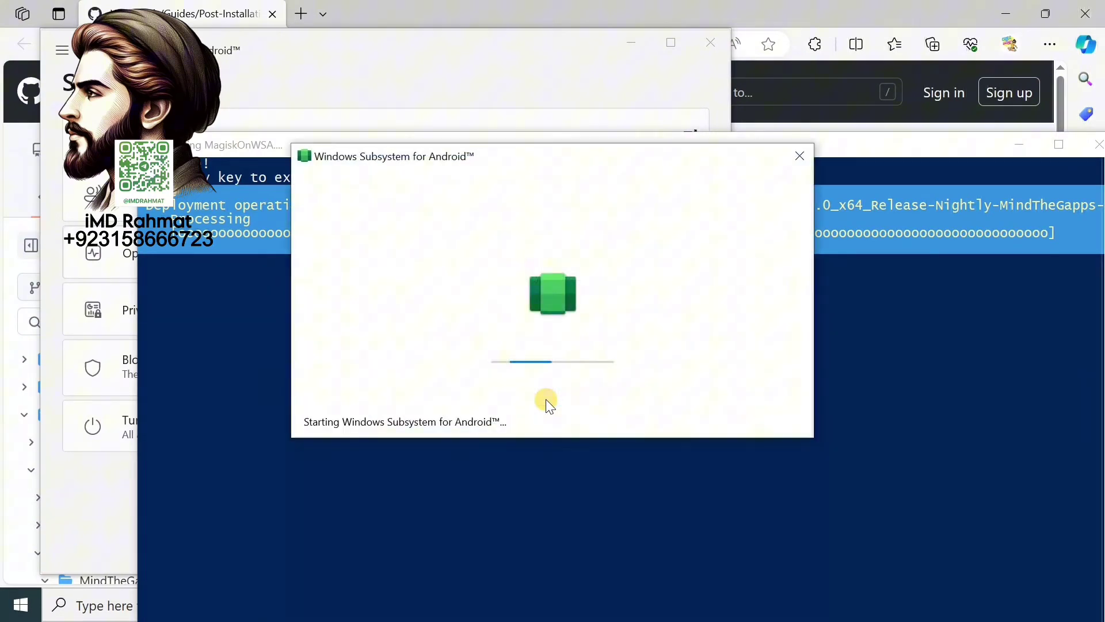
left_click(546, 399)
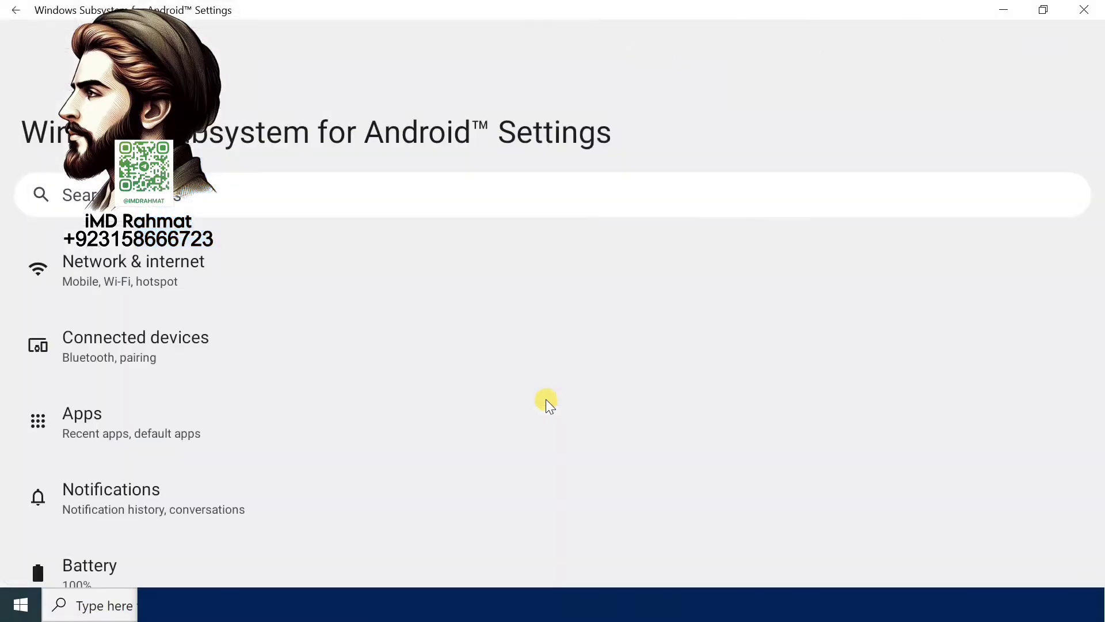
left_click(1078, 13)
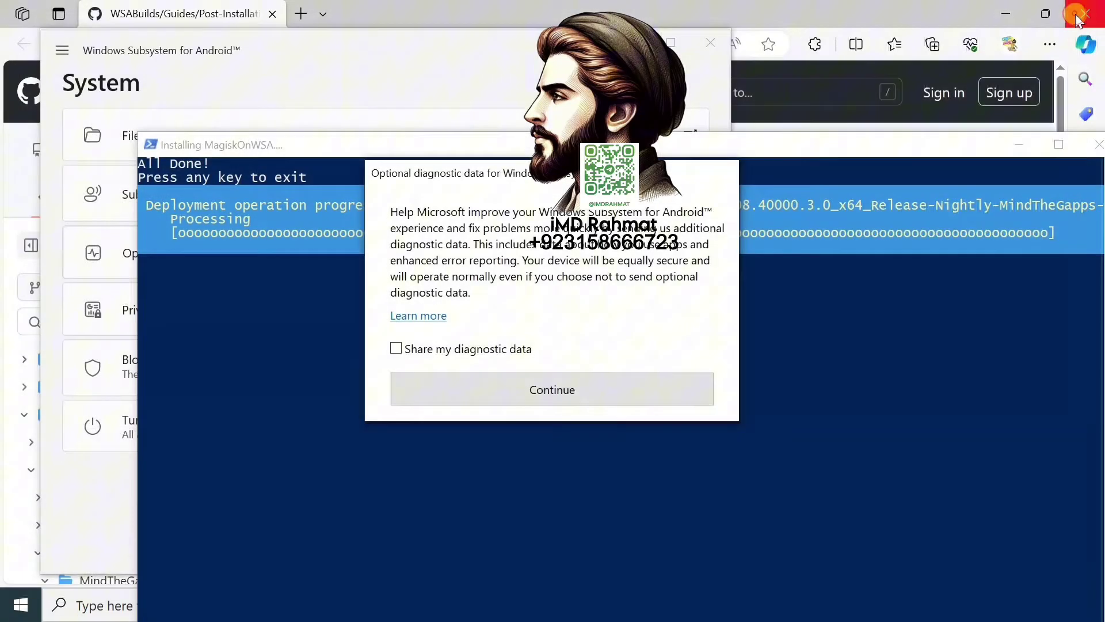
left_click(499, 350)
left_click(547, 386)
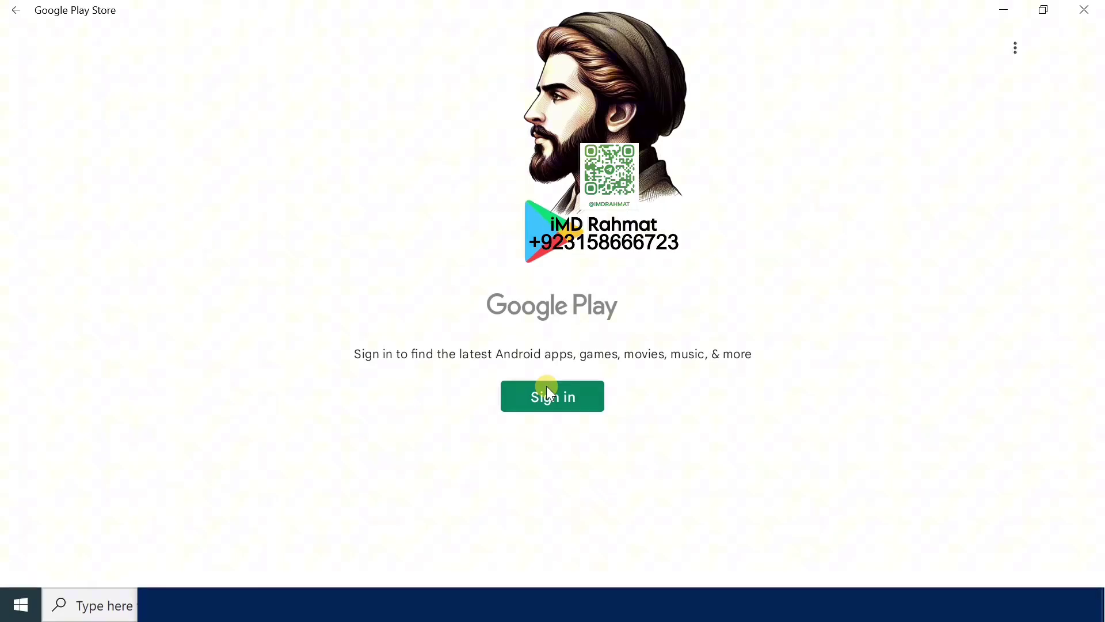
Sign in to Google Play with the account e-mail and password, then open app search
left_click(548, 392)
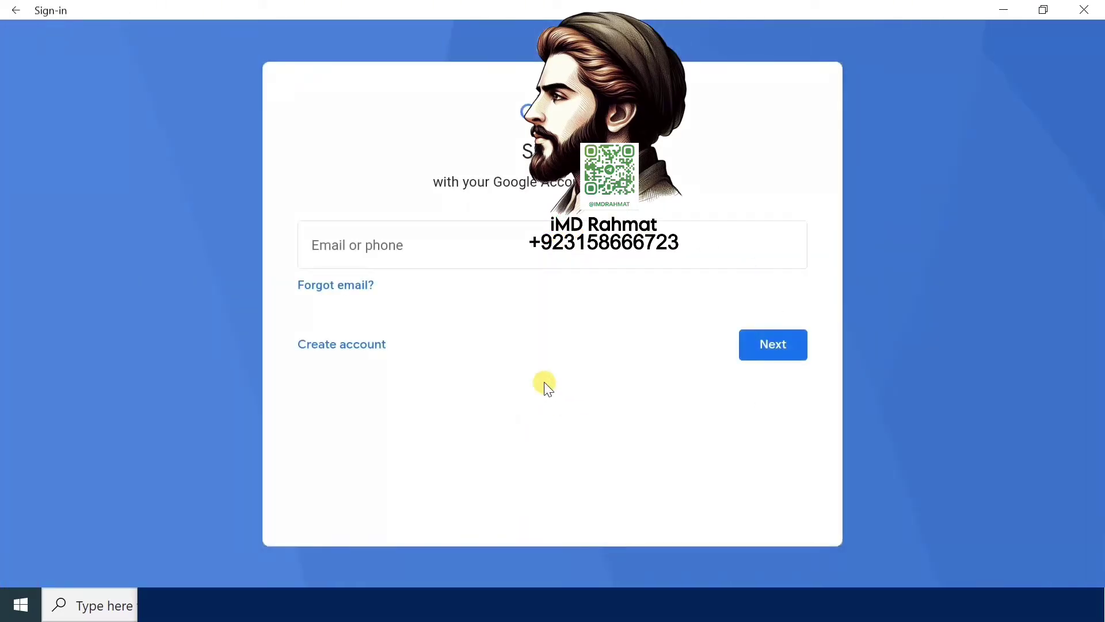
left_click(463, 254)
key("ctrl+v")
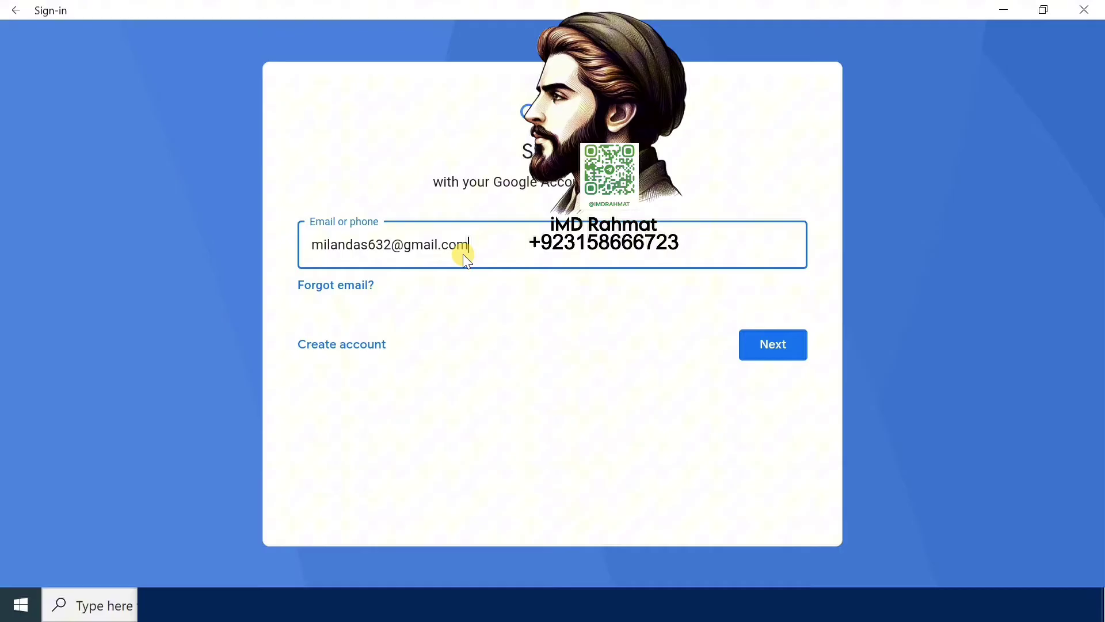
key("Return")
key("ctrl+v")
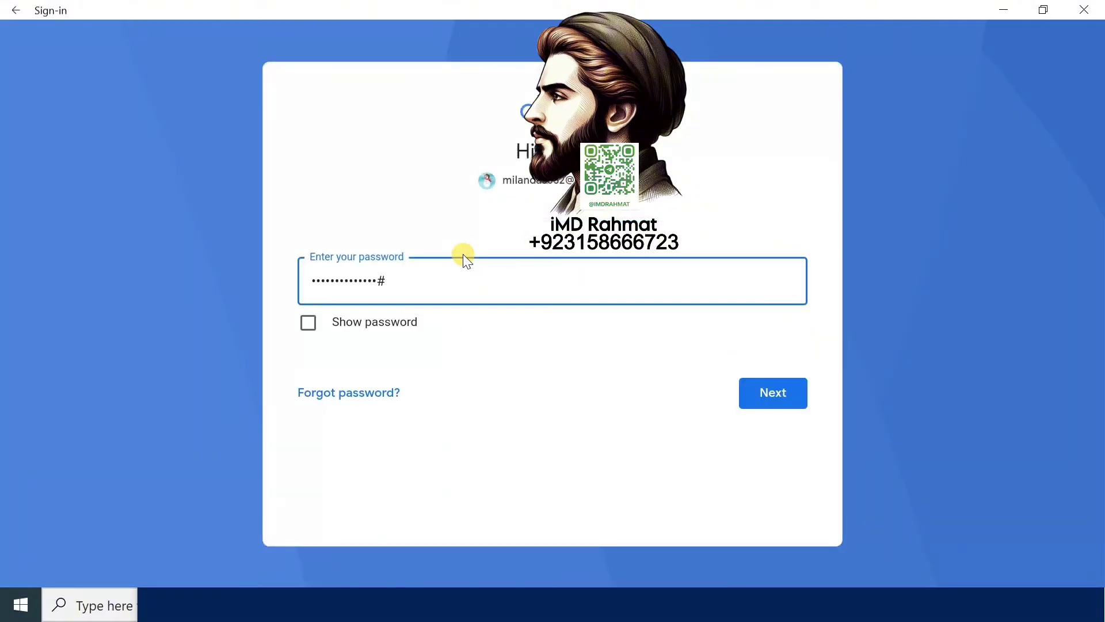
key("Return")
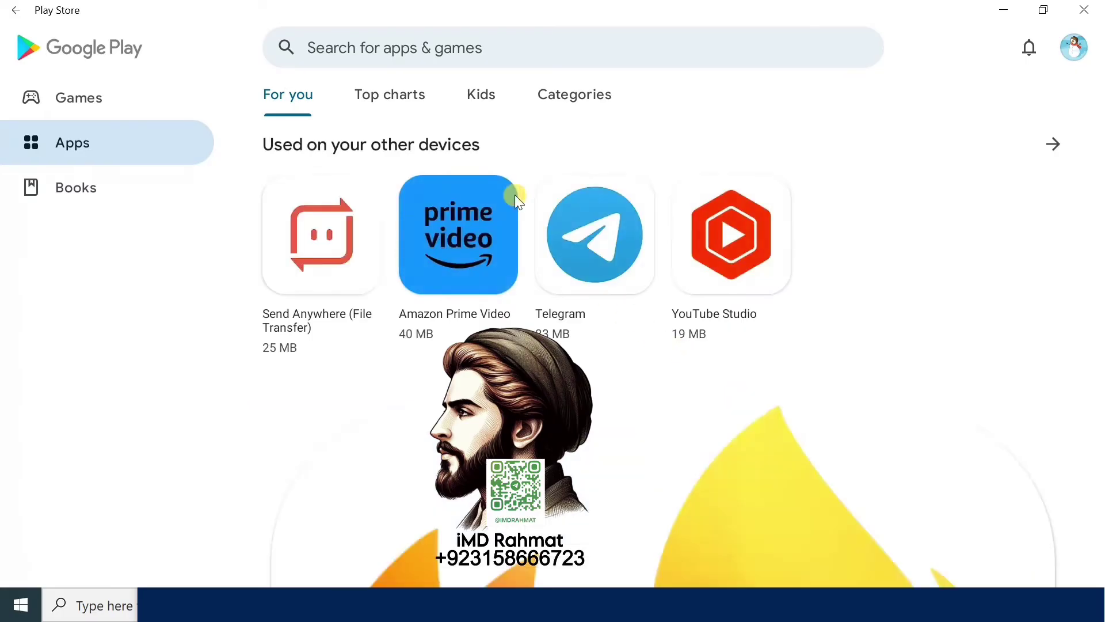
left_click(436, 50)
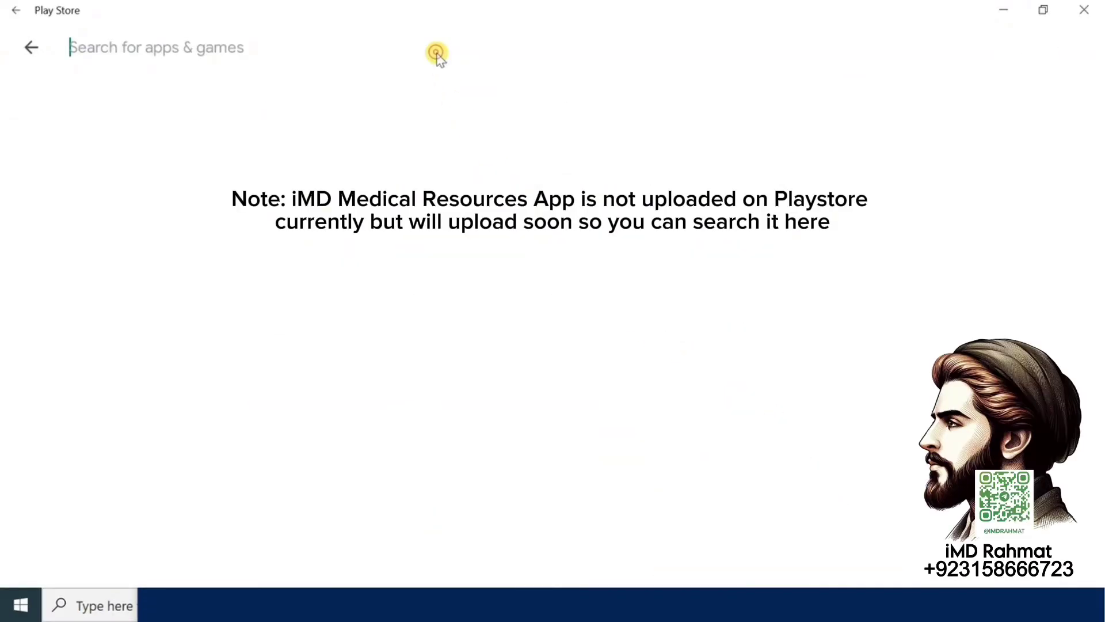
Close the Google Play Store window
left_click(1100, 6)
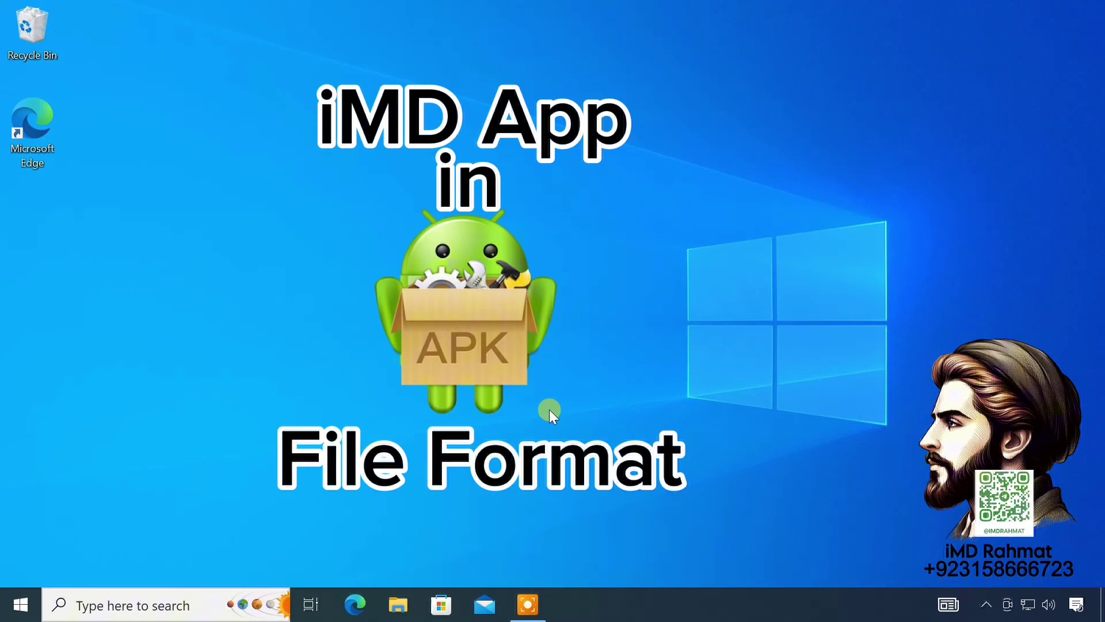
Open Windows Subsystem for Android settings maximized and switch Developer mode On under Advanced settings
left_click(202, 595)
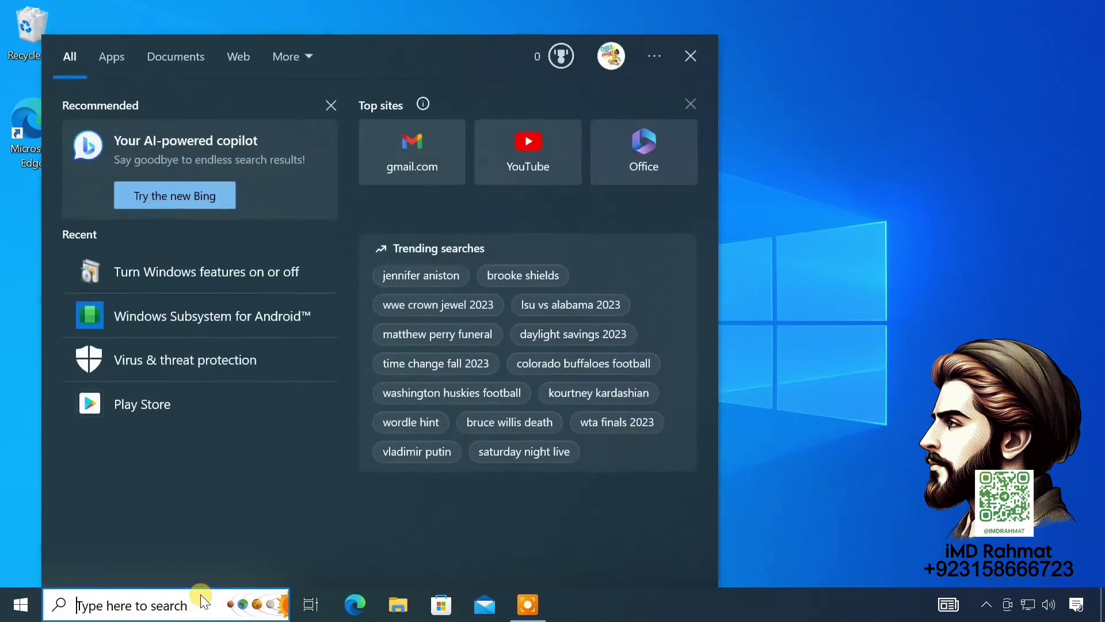
type("windows subsystem")
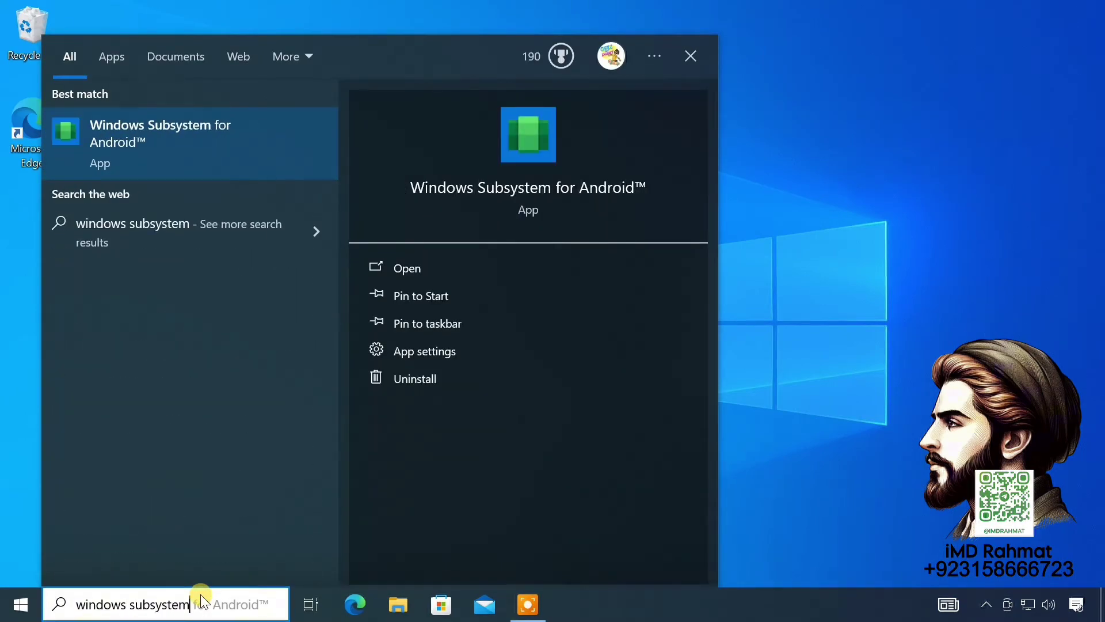
left_click(188, 158)
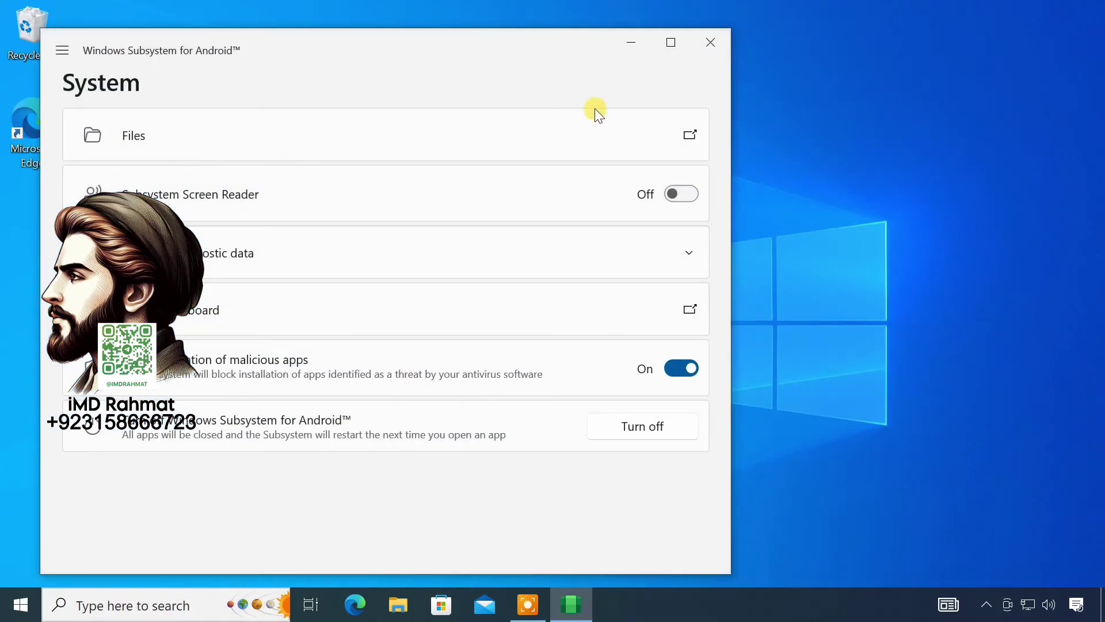
double_click(662, 48)
left_click(161, 130)
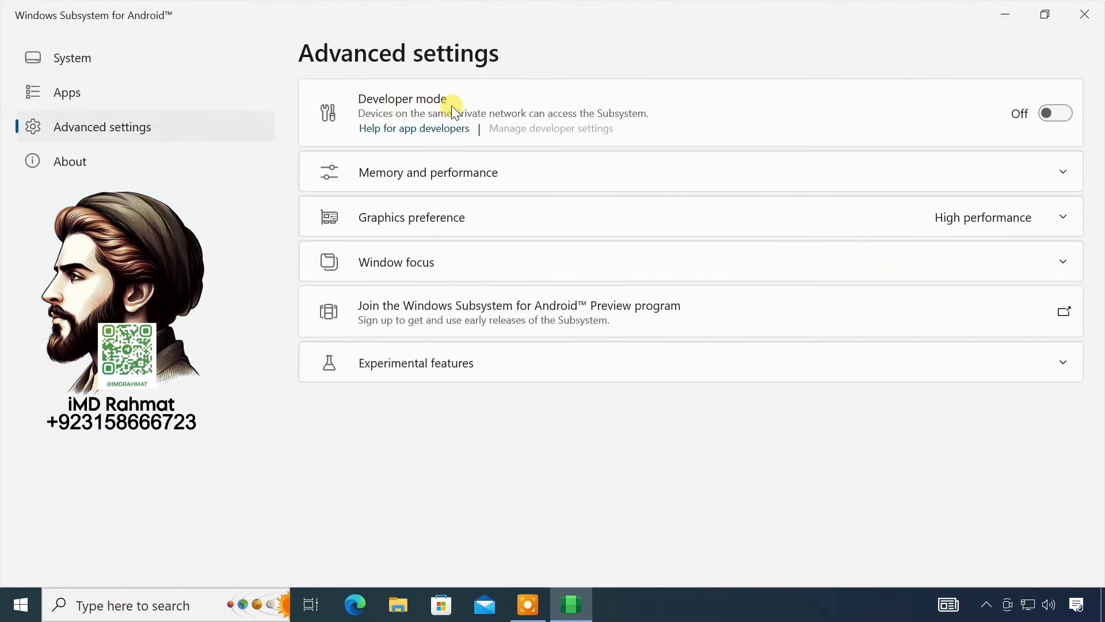
left_click(1050, 115)
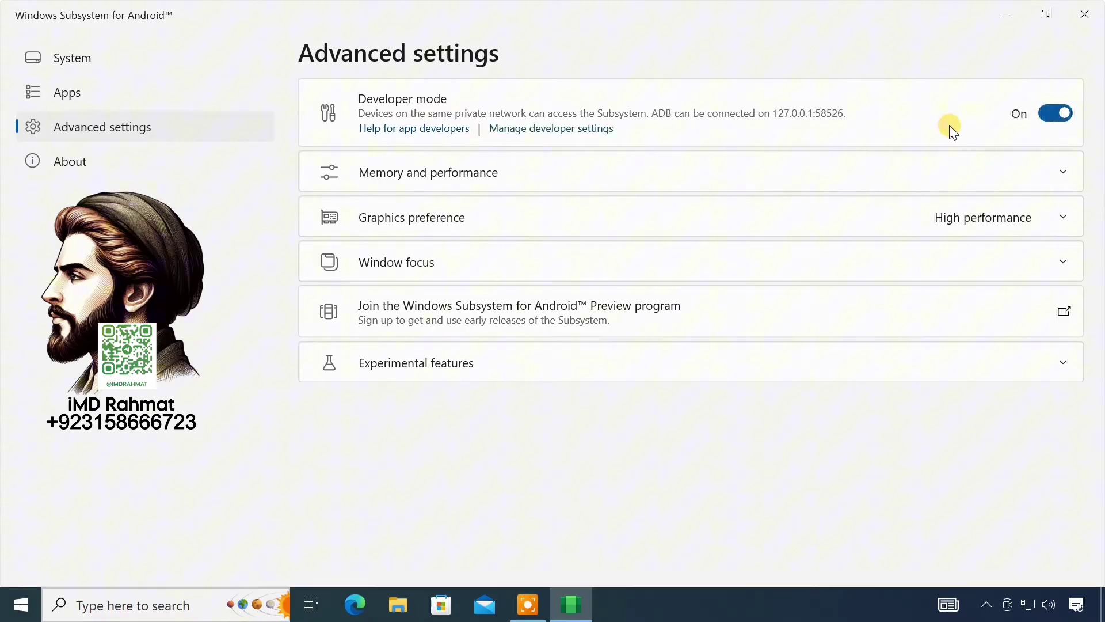
Open developer options, allow WSA through the firewall, check USB debugging, then close both windows
left_click(599, 130)
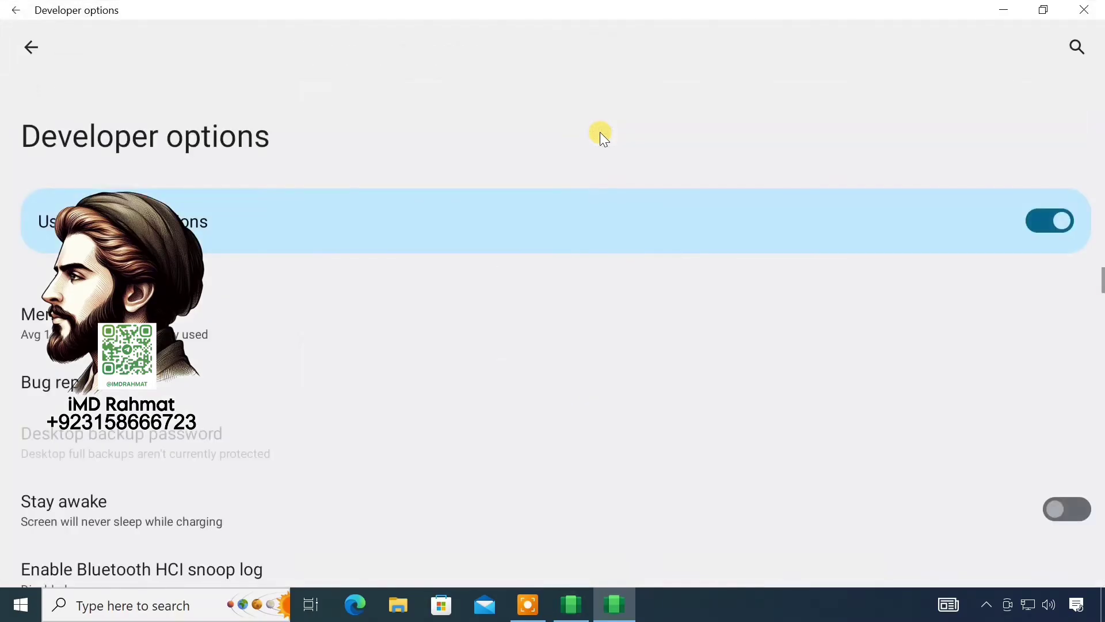
left_click(651, 460)
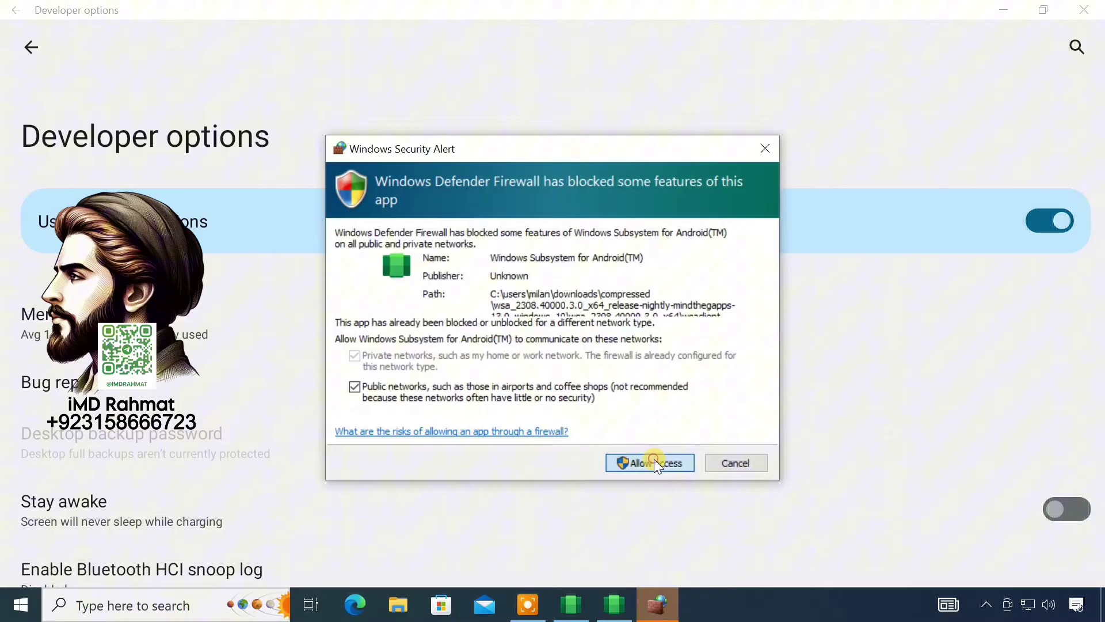
scroll(725, 501, "down", 2)
scroll(723, 499, "down", 15)
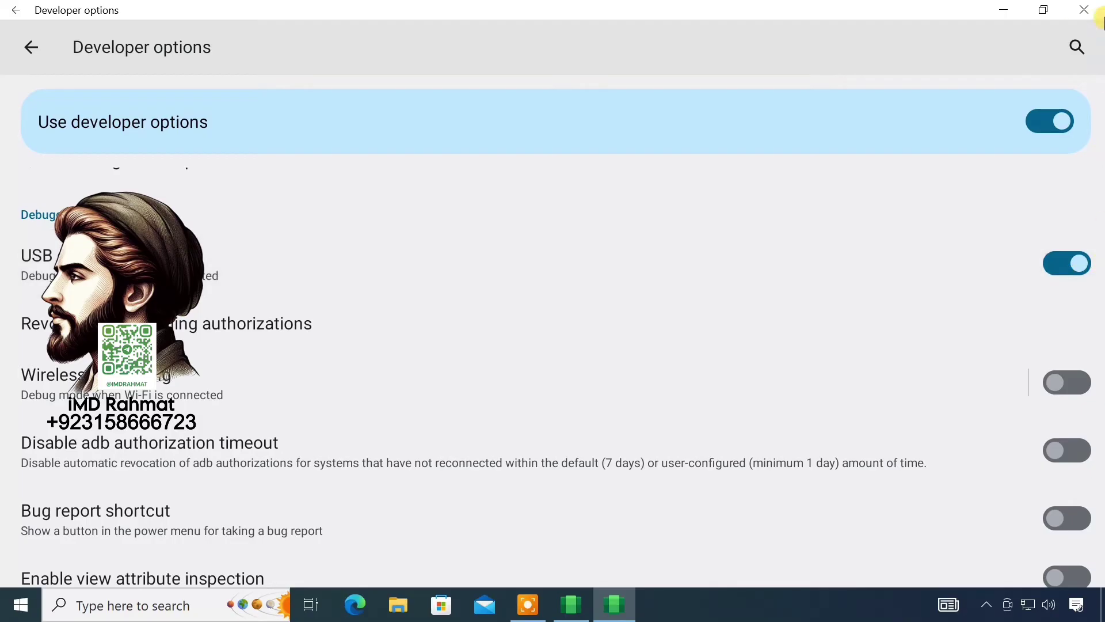
left_click(1087, 10)
left_click(1094, 7)
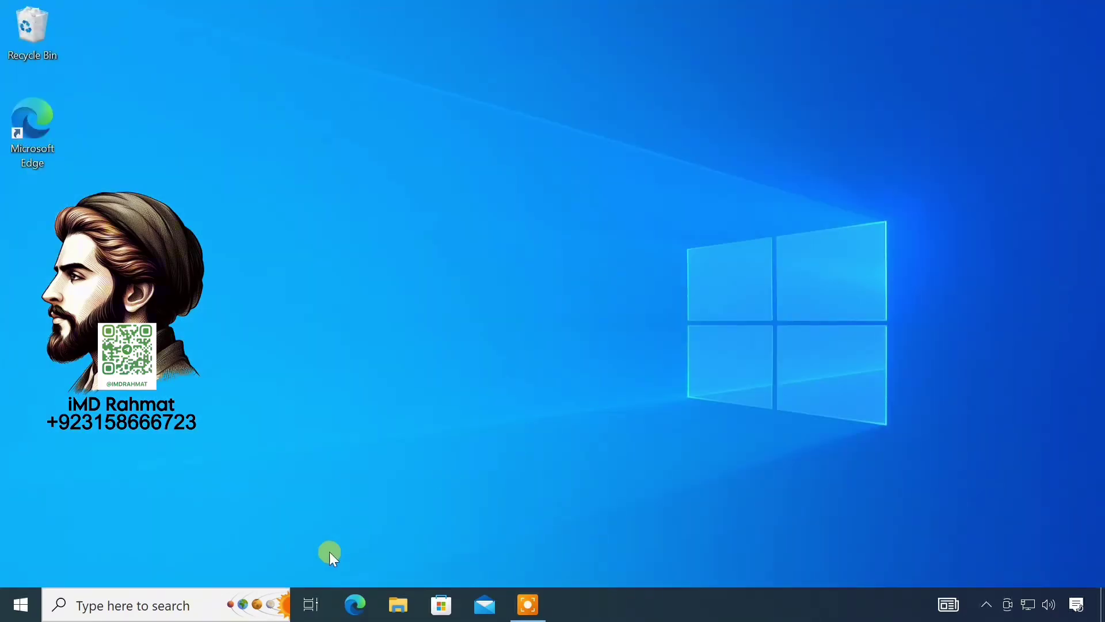
Search 'wsa pacman' in Edge and open the wsa_pacman v1.5.0 GitHub release page
left_click(354, 604)
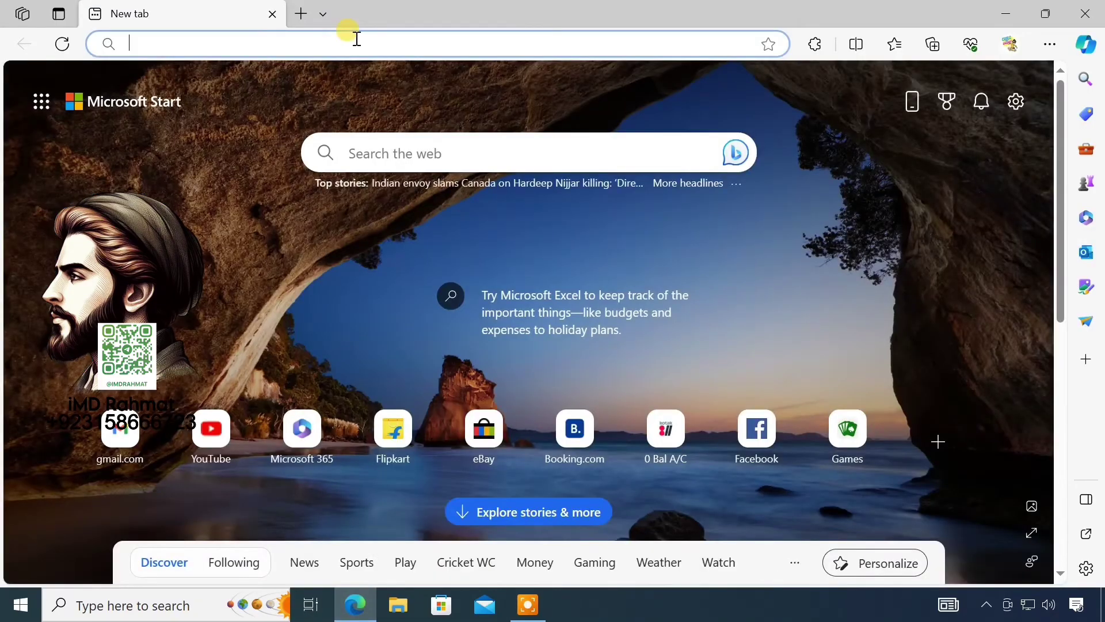
left_click(355, 39)
type("wsa pacman")
key("Return")
left_click(430, 260)
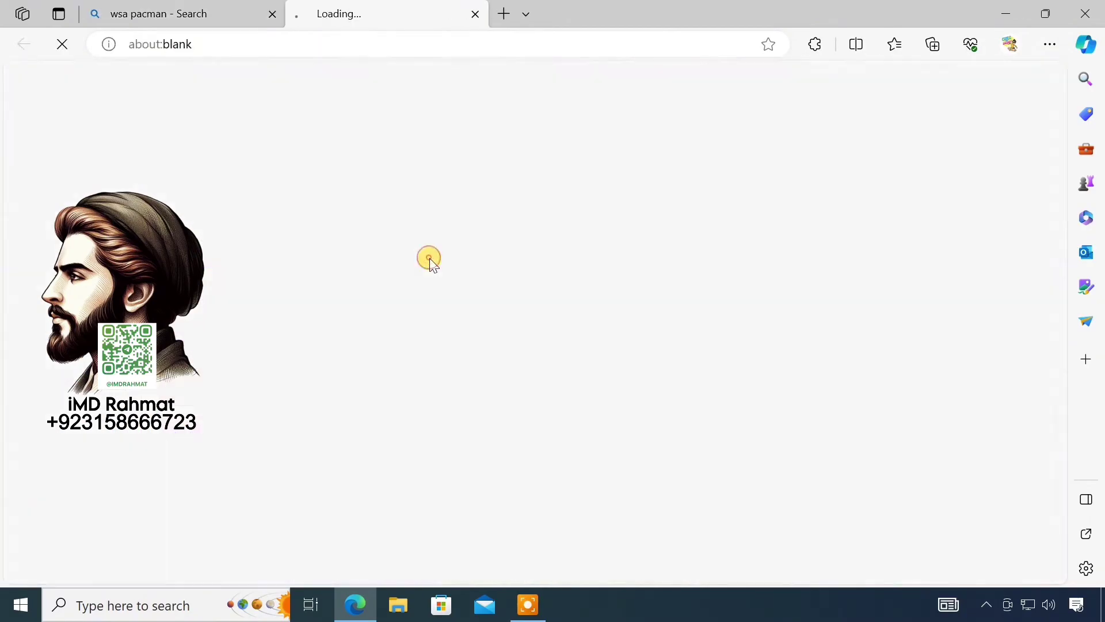
scroll(896, 213, "down", 5)
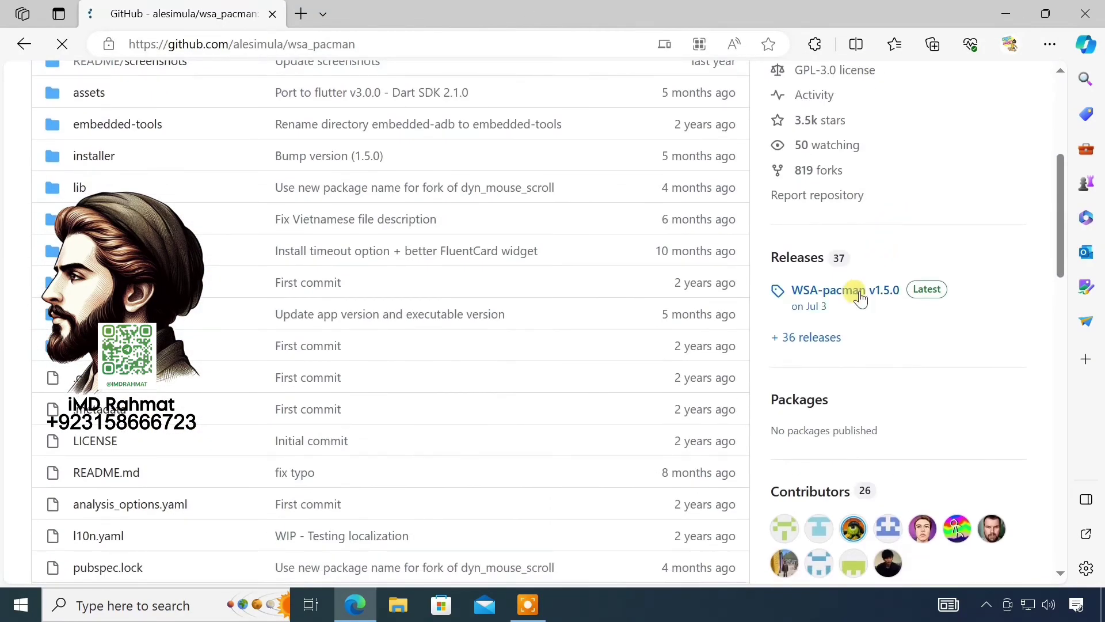
left_click(860, 292)
Download WSA-pacman-v1.5.0-installer.exe with IDM into a new Downloads Programs folder
scroll(859, 292, "down", 5)
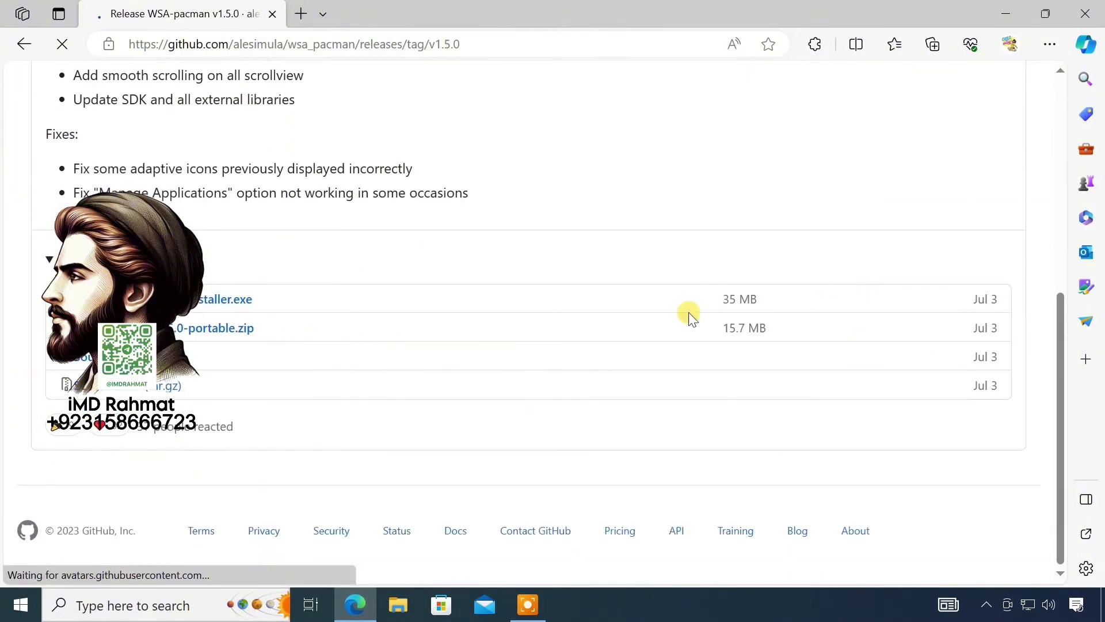
left_click(240, 307)
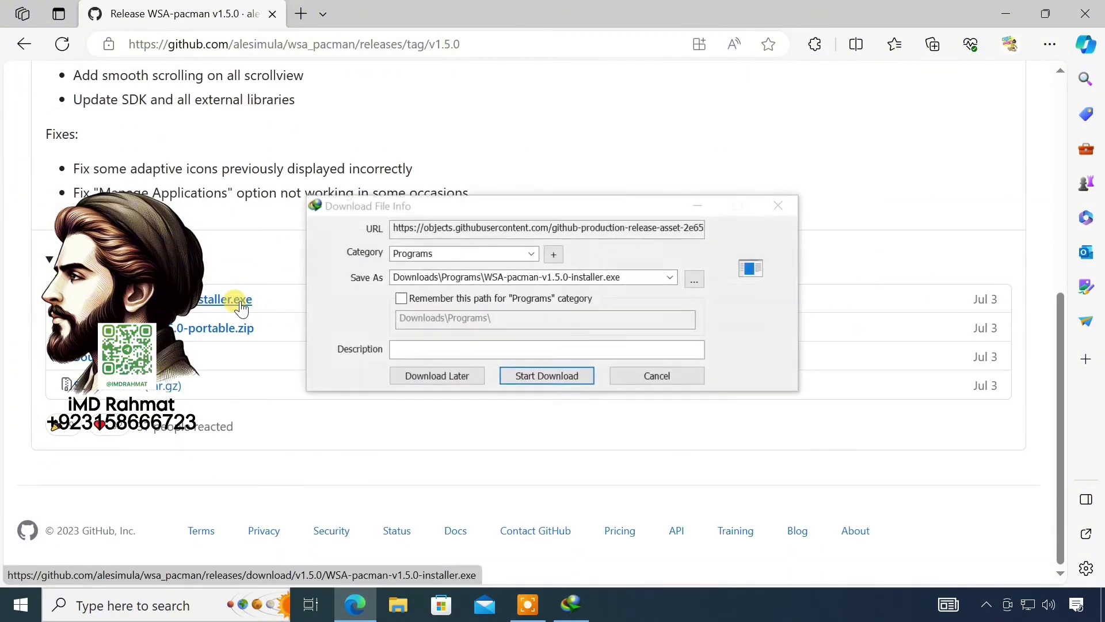
left_click(546, 378)
left_click(578, 342)
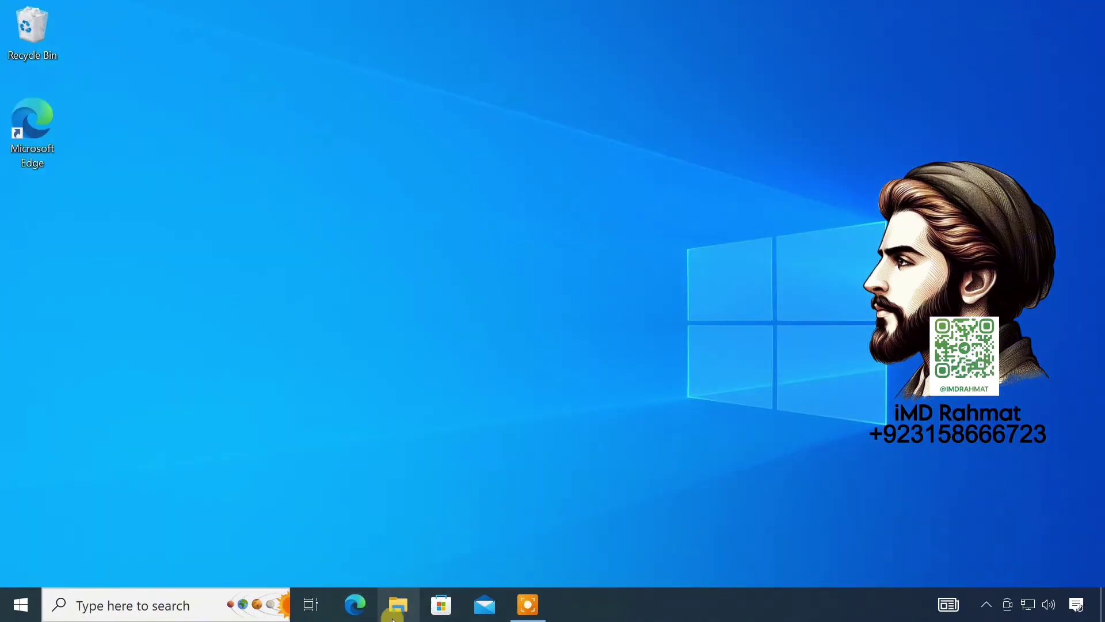
Run the WSA PacMan installer from the Downloads > Programs folder
left_click(397, 605)
left_click(354, 185)
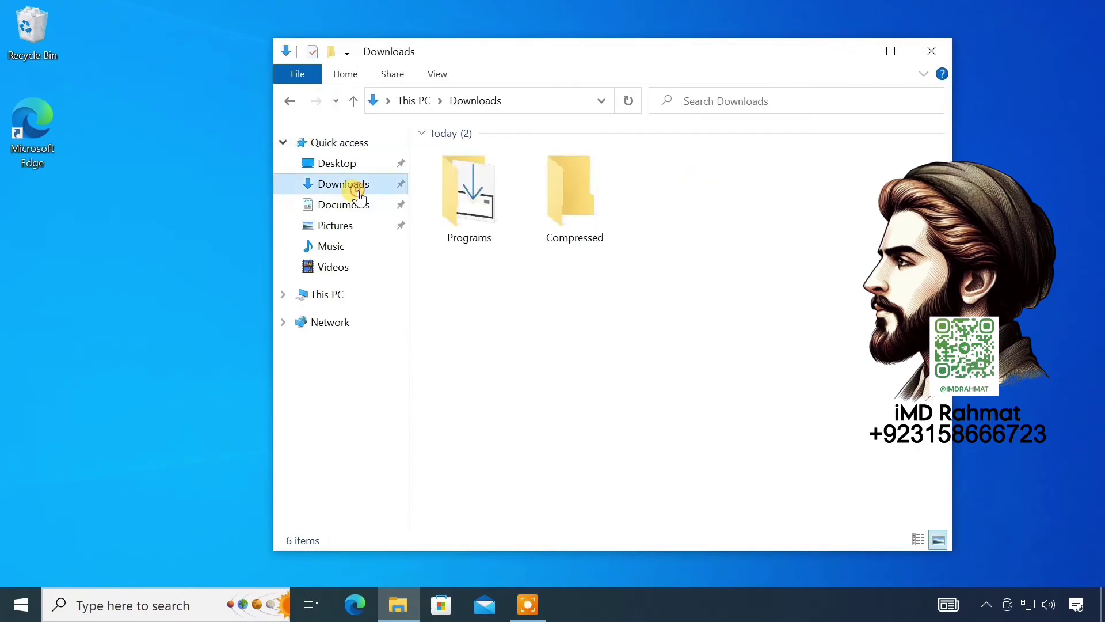
left_click(458, 202)
double_click(458, 202)
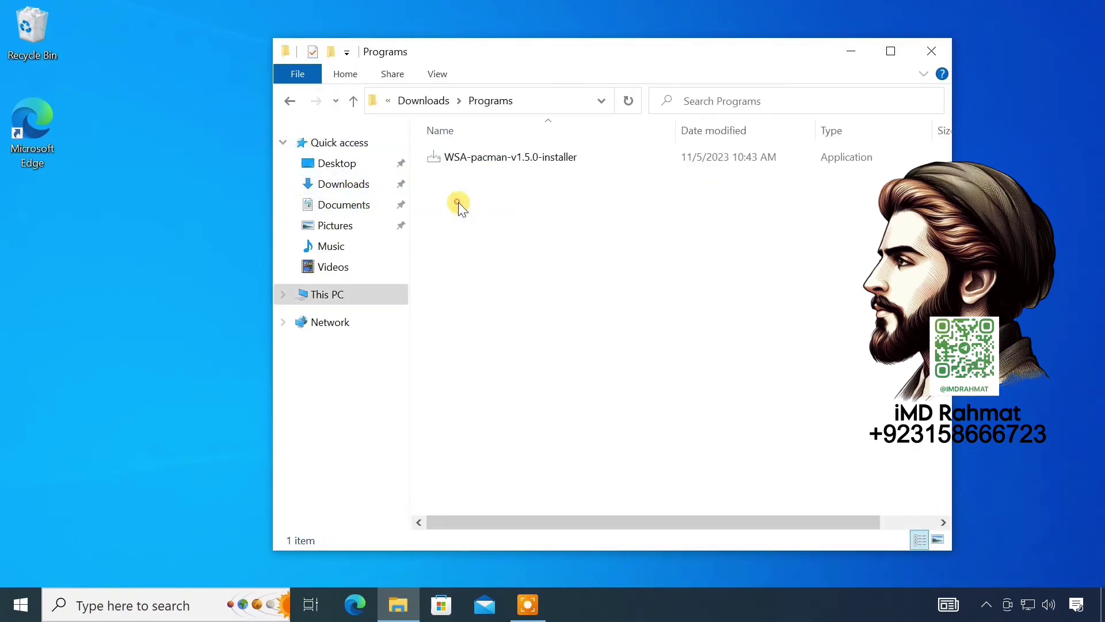
double_click(478, 158)
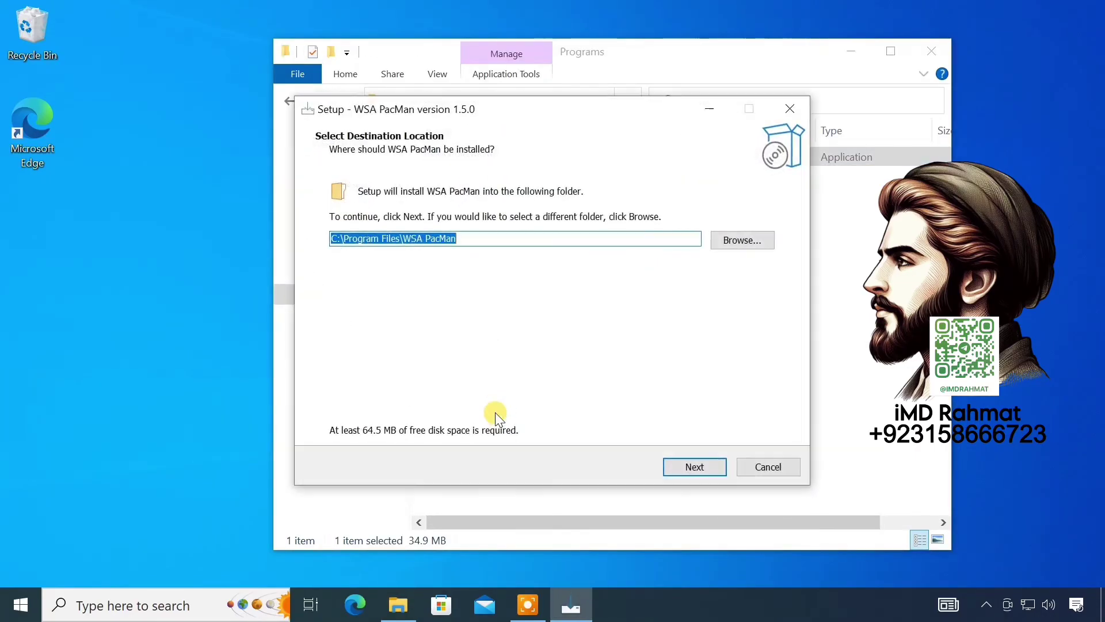
Install WSA PacMan with the default location, Start Menu folder and .apk/.xapk associations
left_click(687, 465)
left_click(686, 464)
left_click(686, 464)
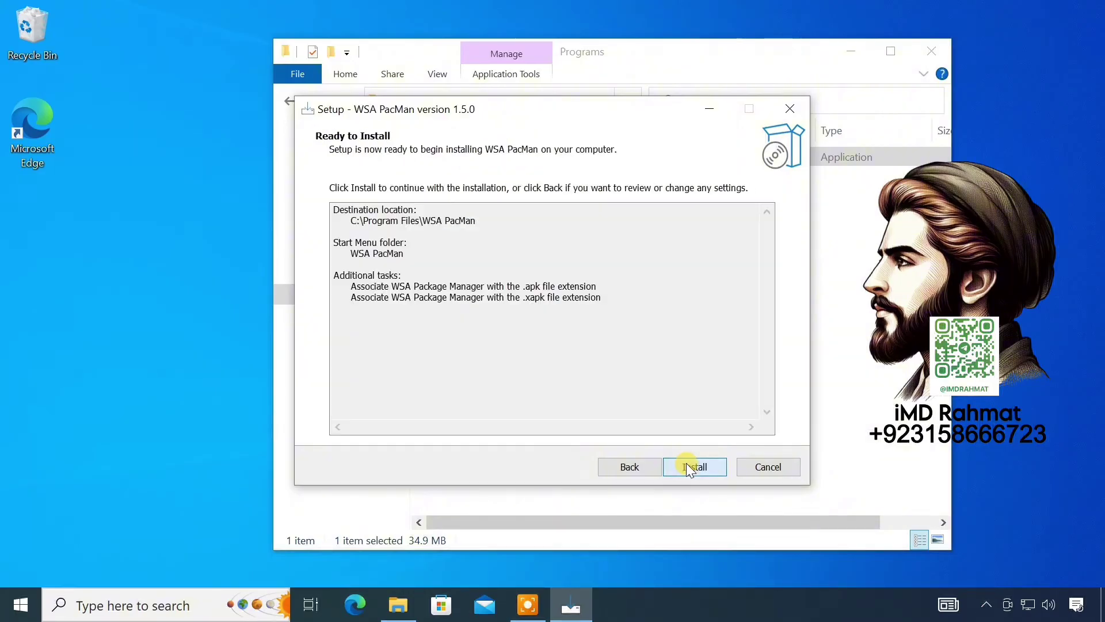
left_click(687, 464)
left_click(692, 462)
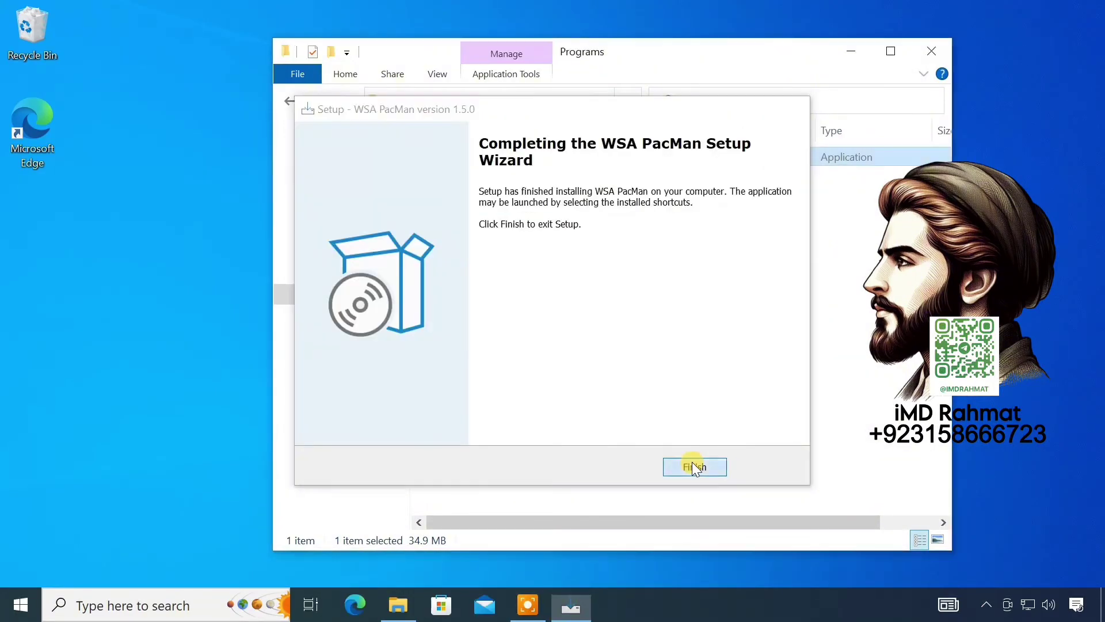
Launch WSA PacMan by searching 'wsa pacman' from the taskbar
left_click(848, 61)
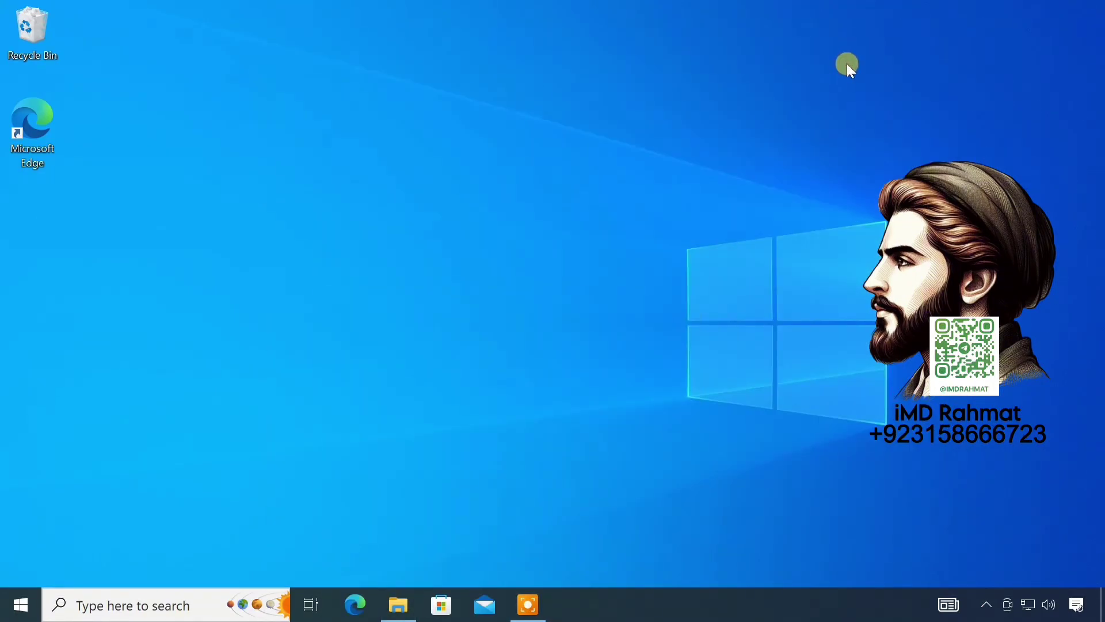
left_click(160, 603)
type("wsa pacman")
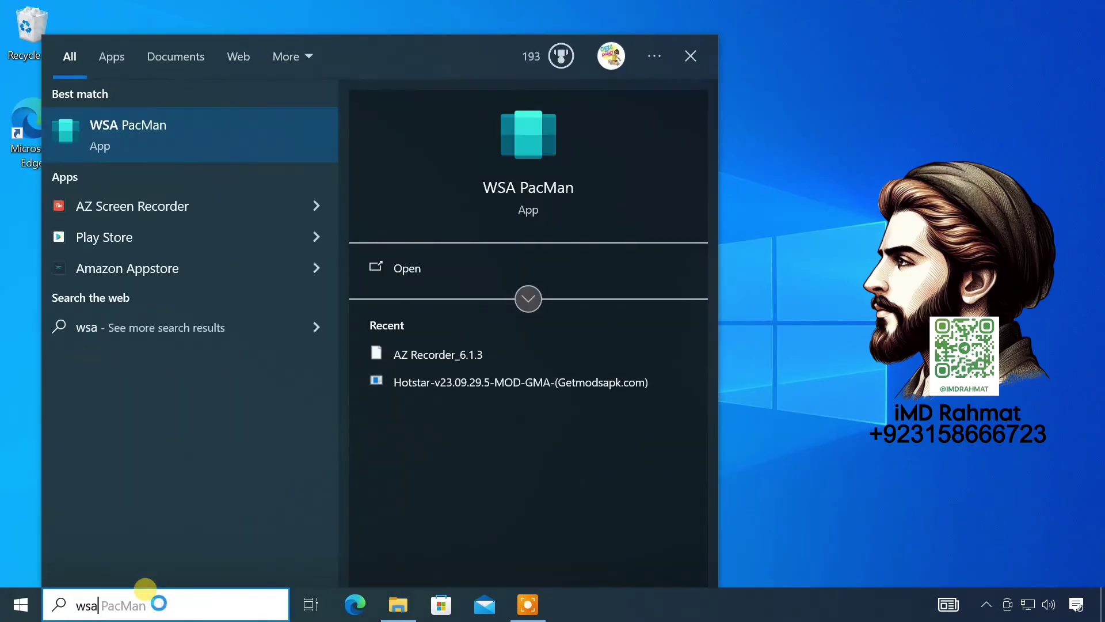
left_click(237, 152)
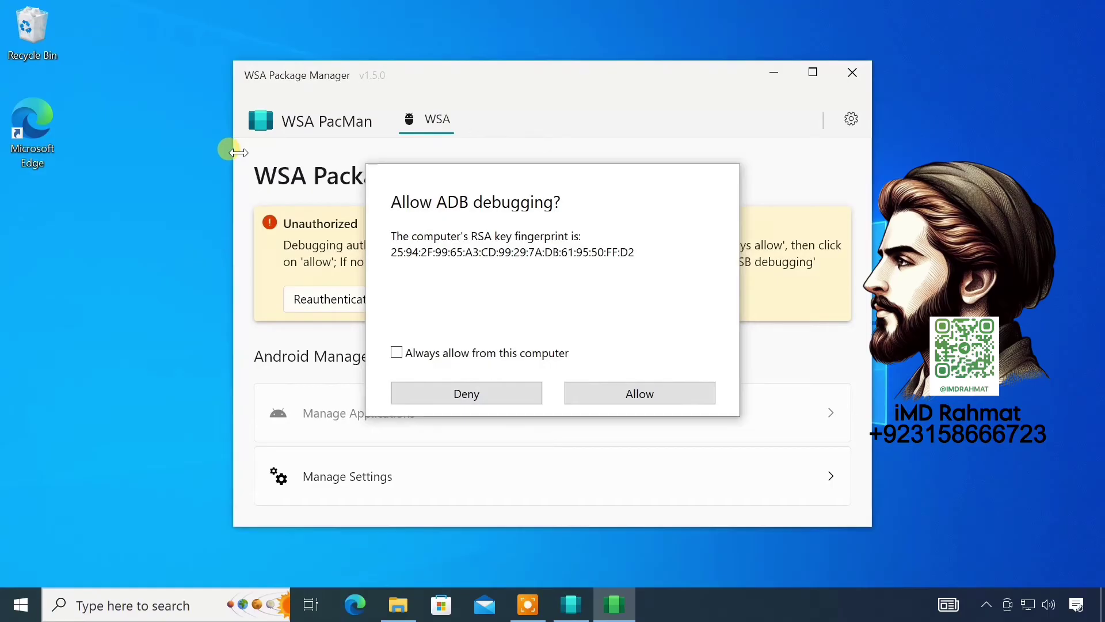
Always allow ADB debugging from this computer, then pick iMD's Android version
left_click(396, 349)
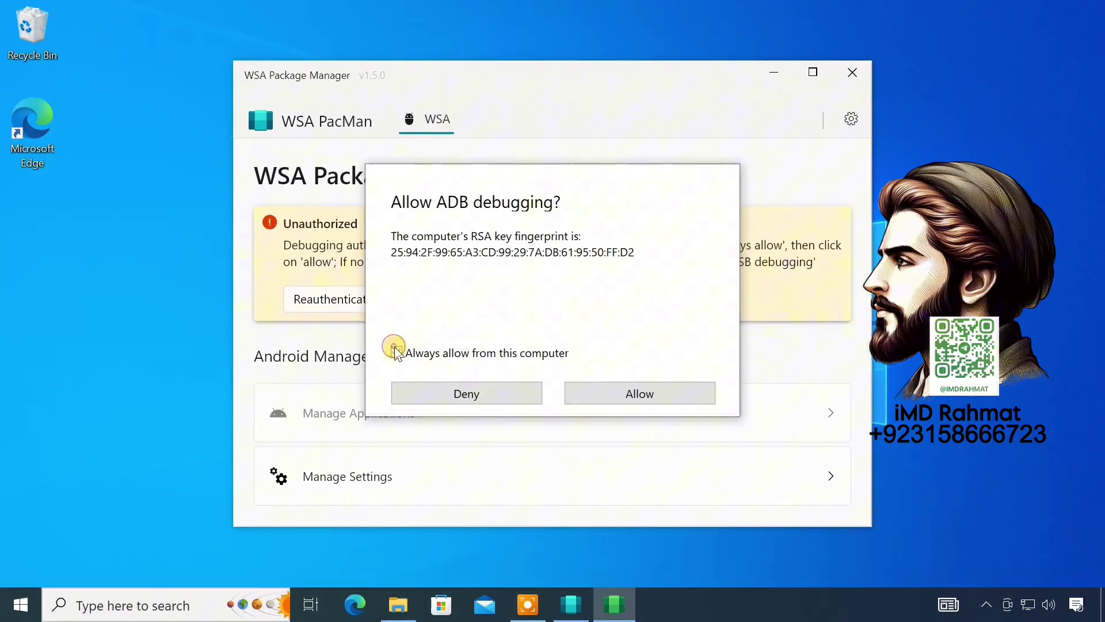
left_click(624, 395)
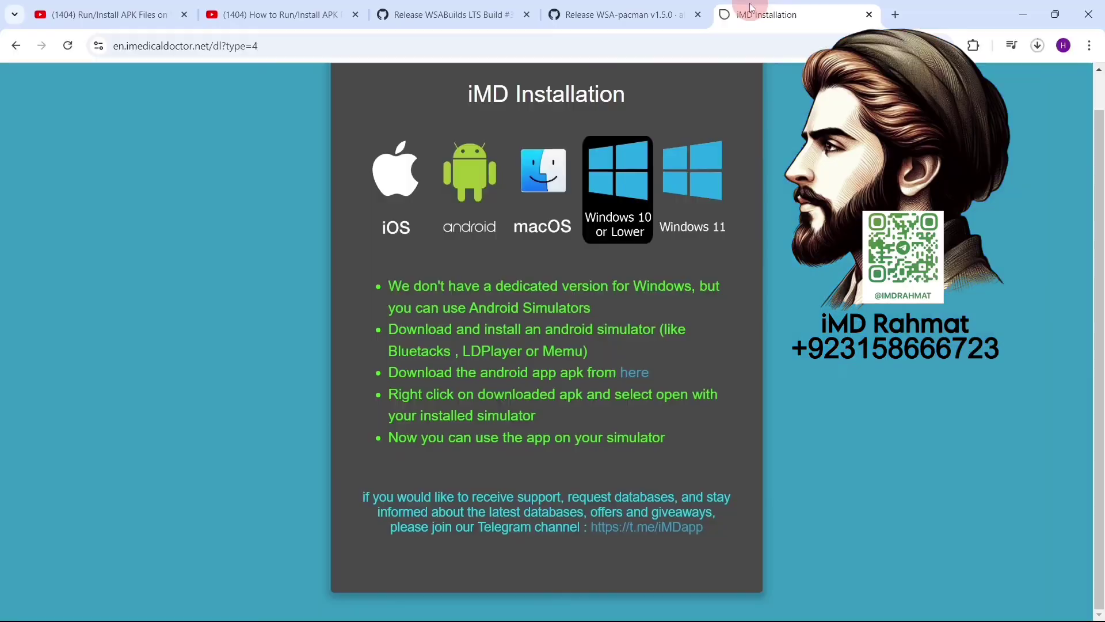
left_click(420, 202)
Download the iMD APK and install the imd176 package through WSA PacMan
left_click(628, 345)
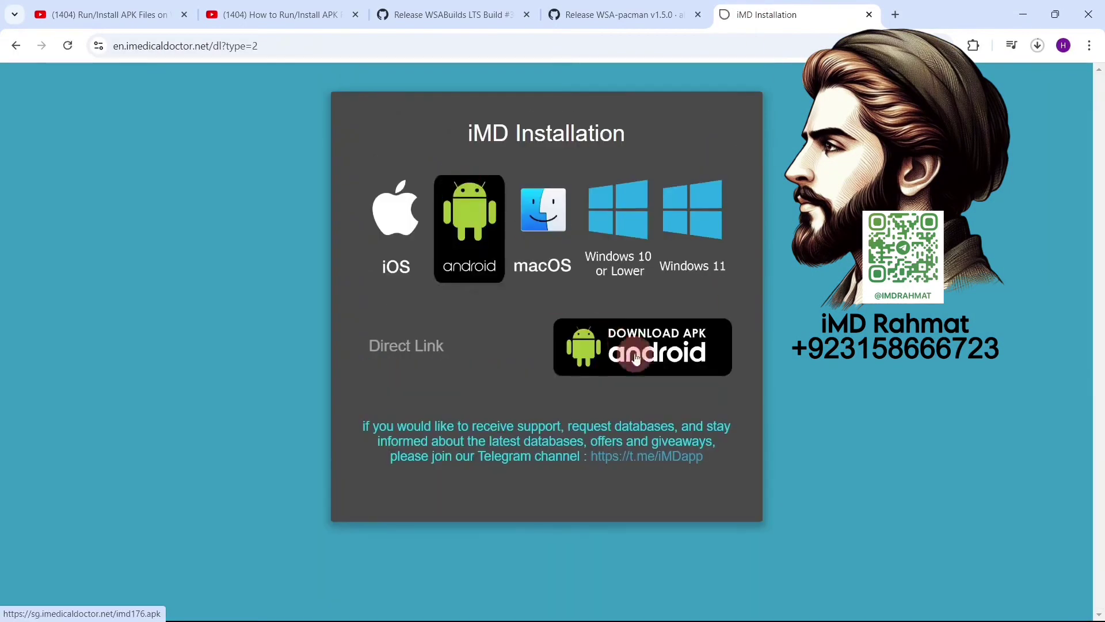
left_click(1037, 46)
left_click(989, 247)
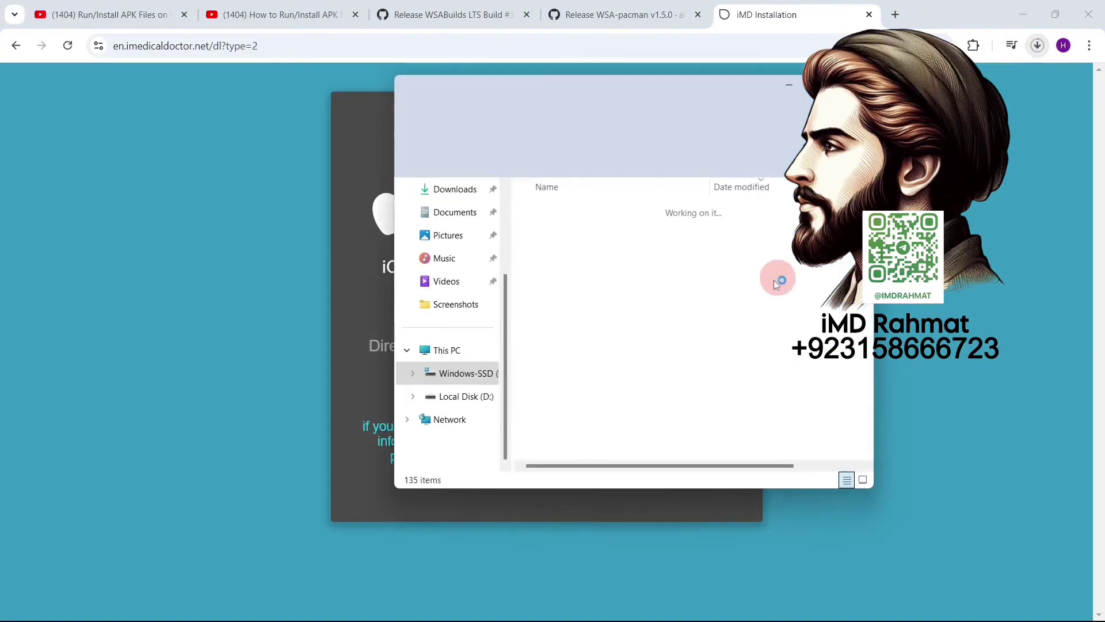
double_click(621, 226)
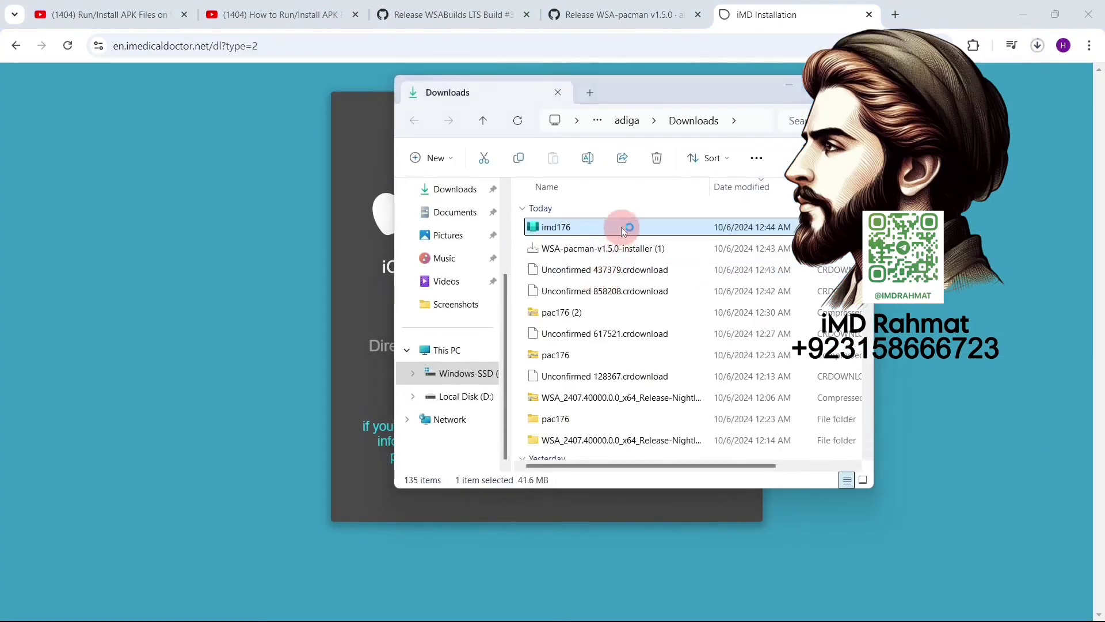
left_click(693, 405)
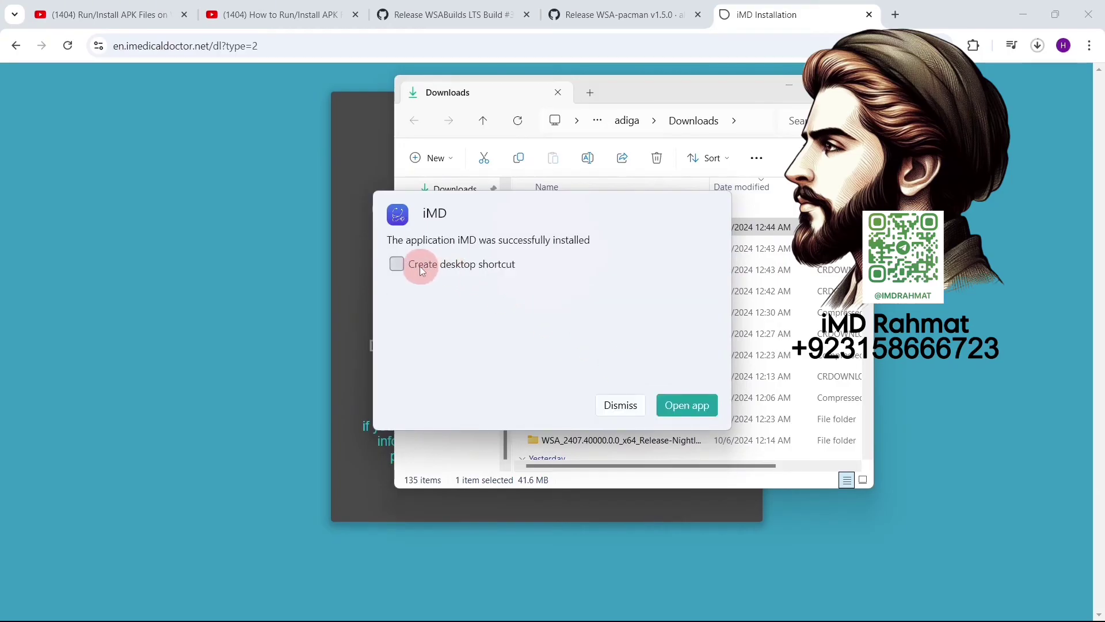
Open iMD maximized, then clear the other windows to check its desktop shortcut
left_click(684, 405)
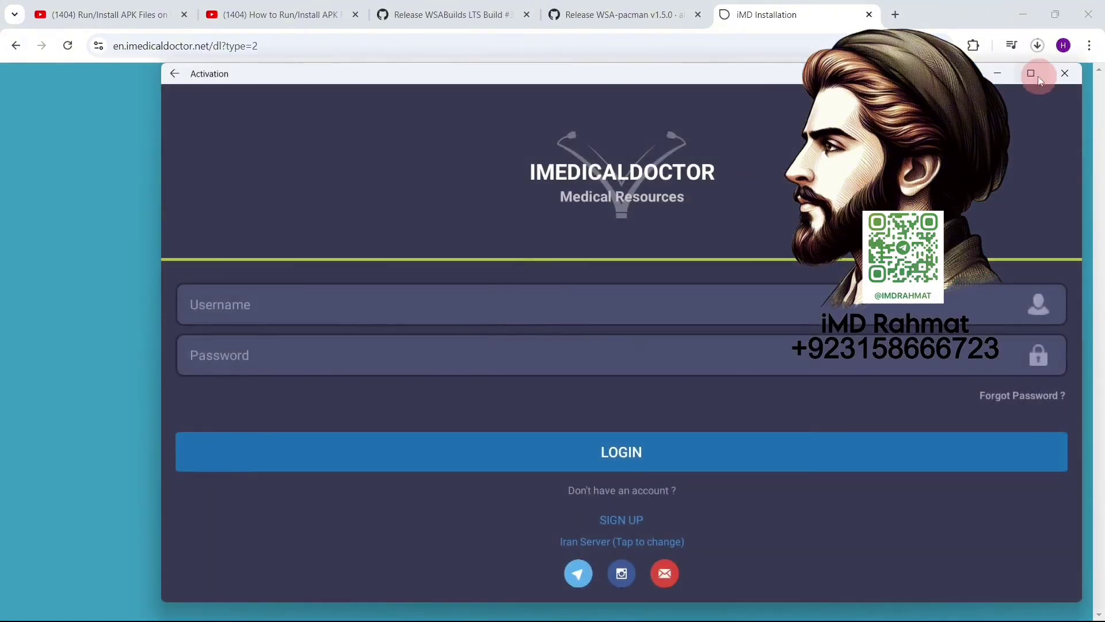
left_click(1034, 74)
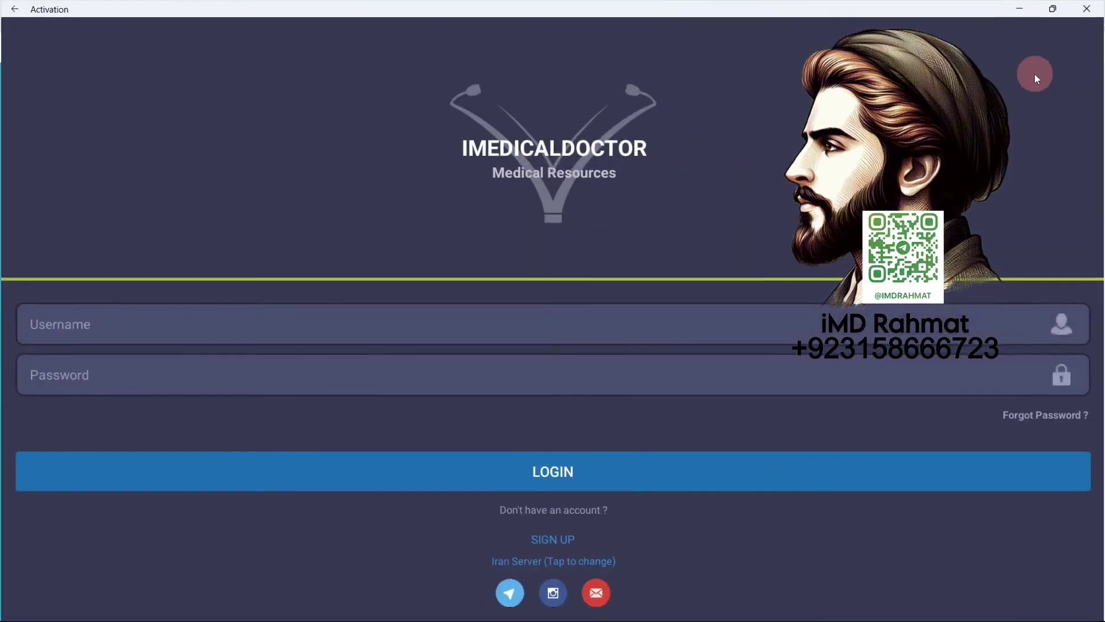
left_click(1019, 8)
left_click(1009, 11)
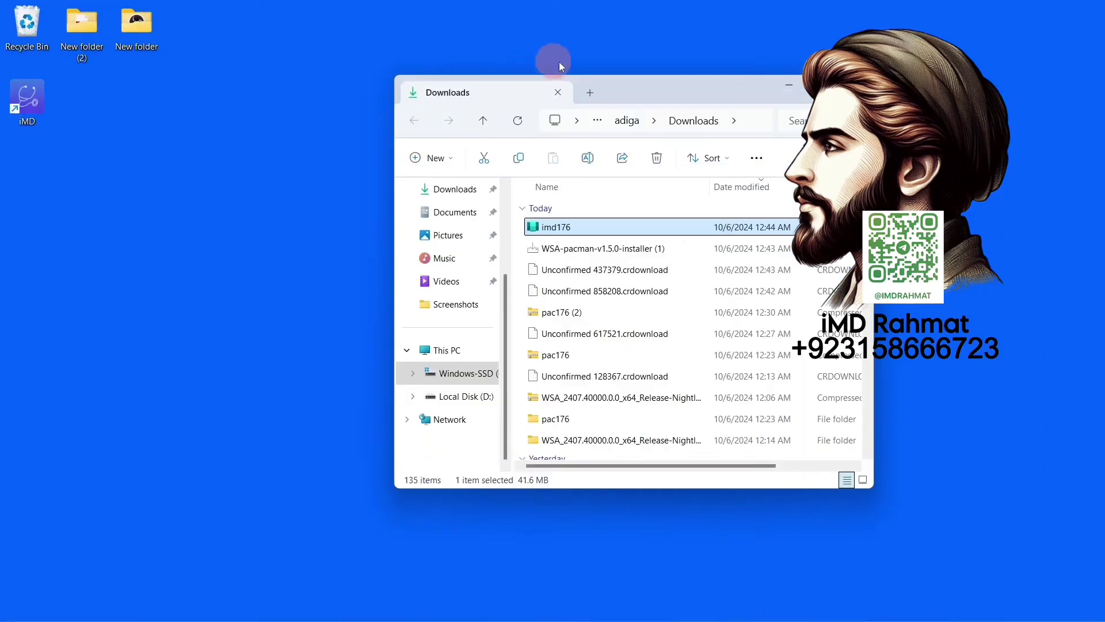
left_click(790, 84)
left_click(32, 113)
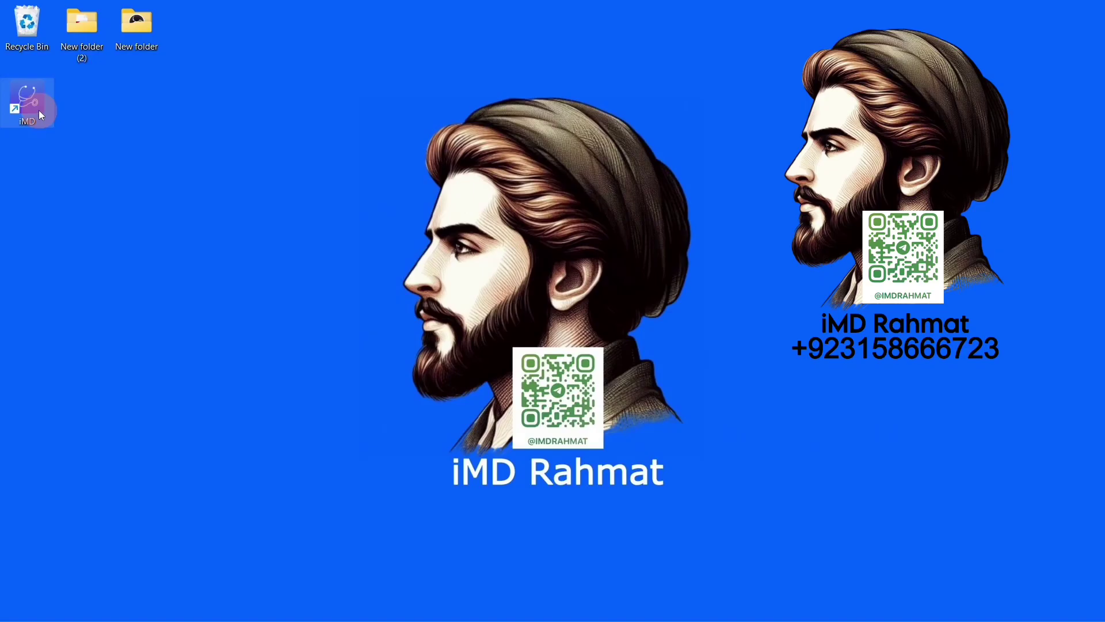
right_click(39, 110)
left_click(84, 160)
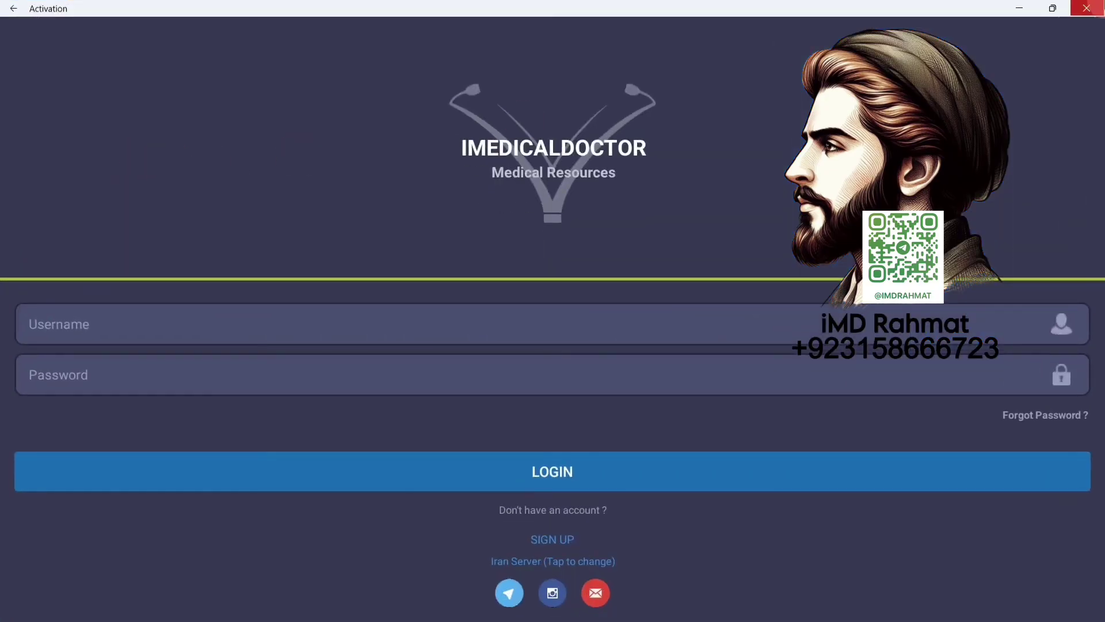
Log in to iMD with the account username and password and allow notifications
left_click(597, 298)
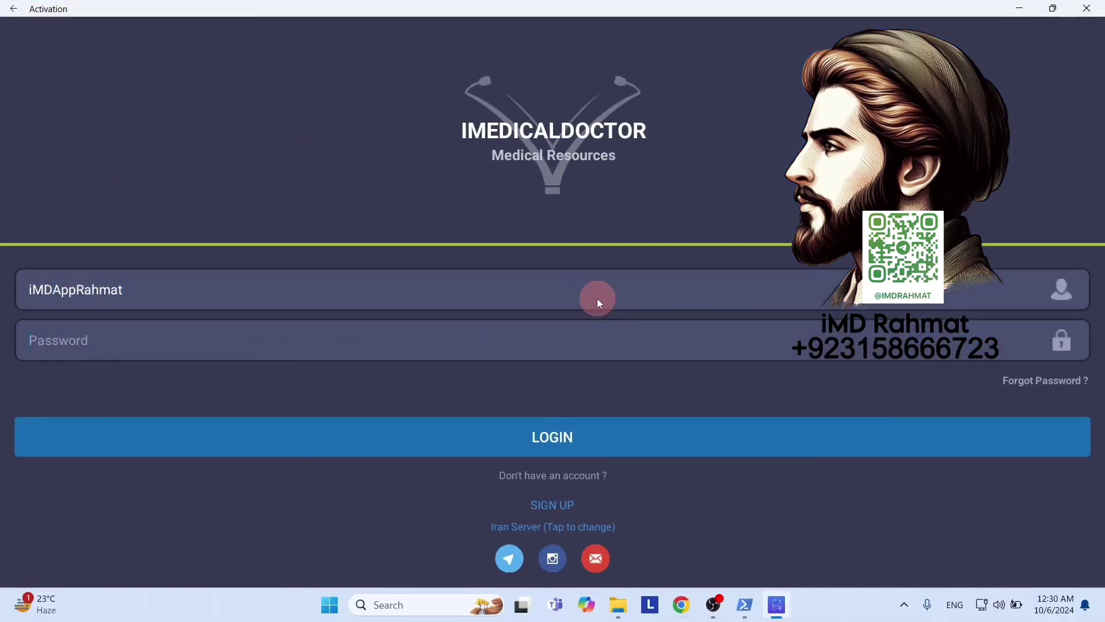
key("Tab")
left_click(534, 440)
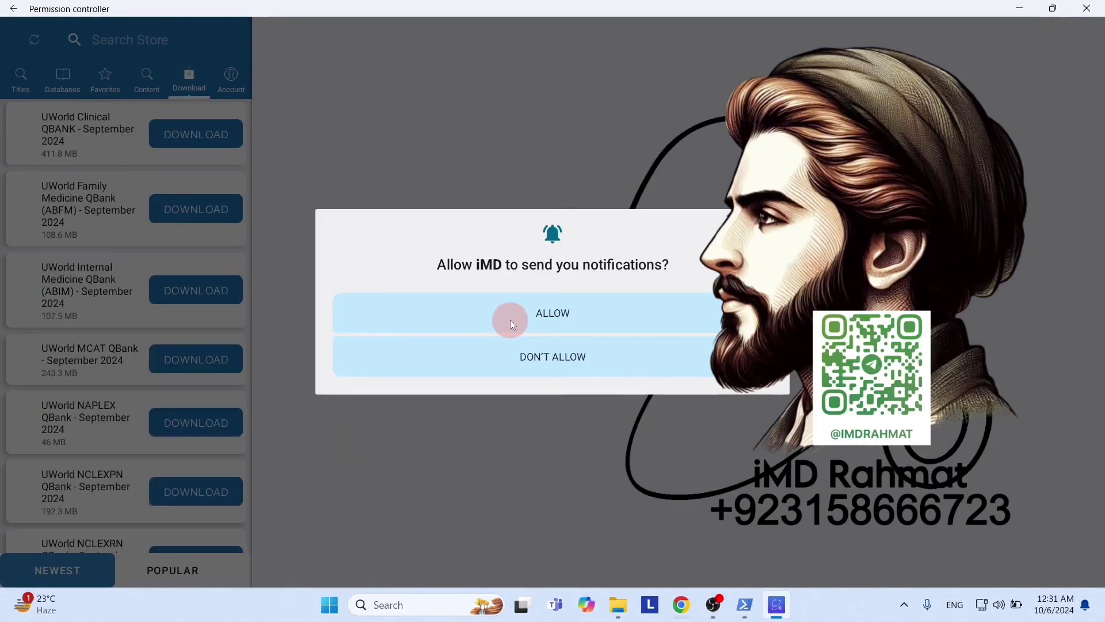
left_click(510, 320)
Search the store for 'uworld 2024' and scroll through the results
left_click(167, 38)
type("uworld 2024")
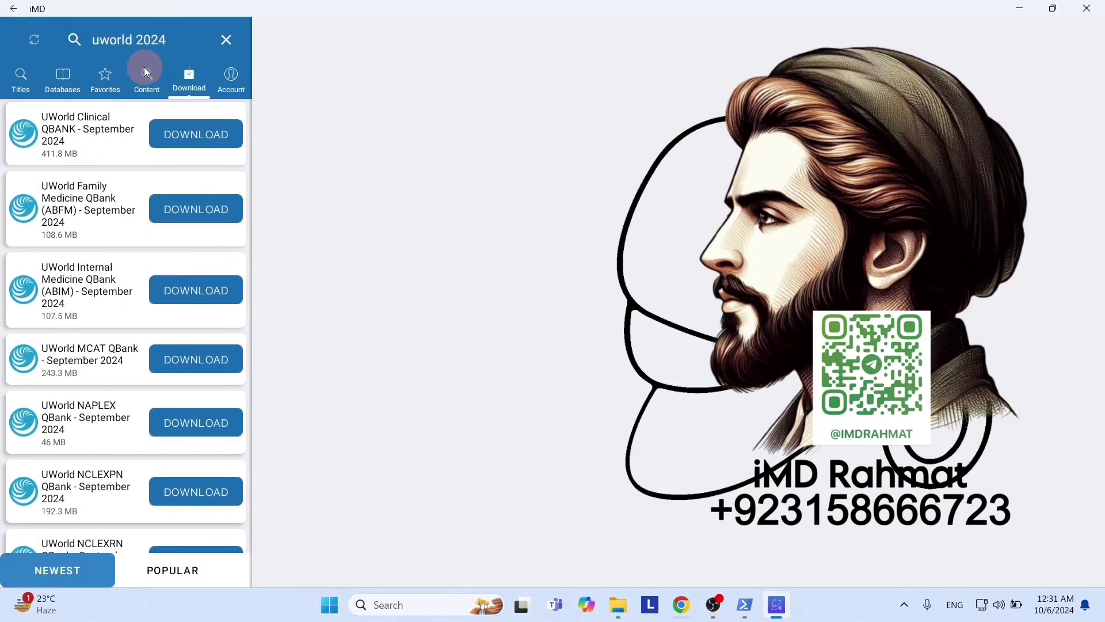
scroll(135, 227, "down", 10)
scroll(135, 311, "down", 20)
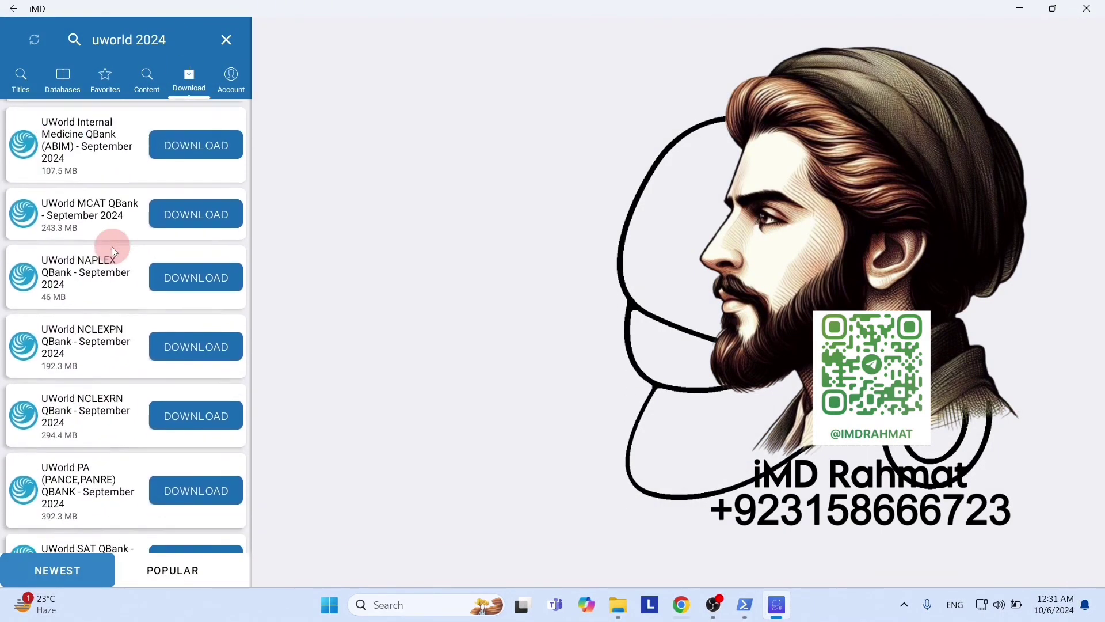